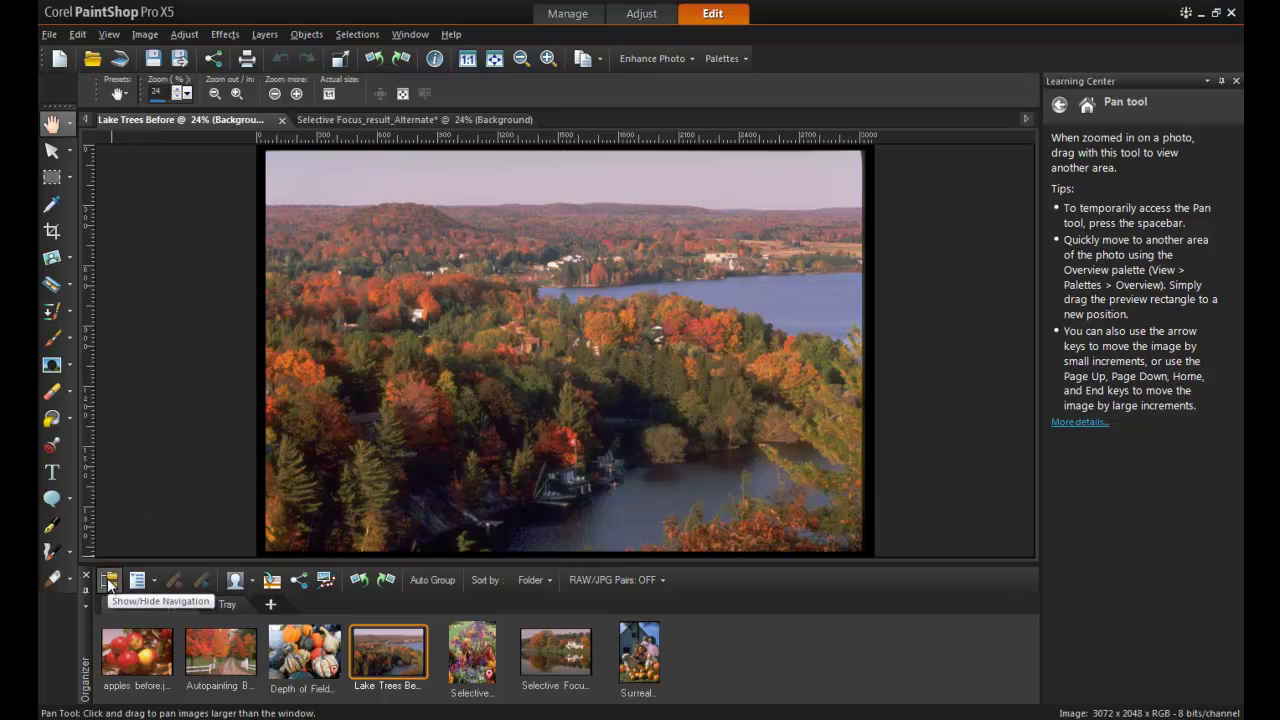
Apply Local Tone Mapping at Block Size 8 to the autumn lake photo.
left_click(110, 580)
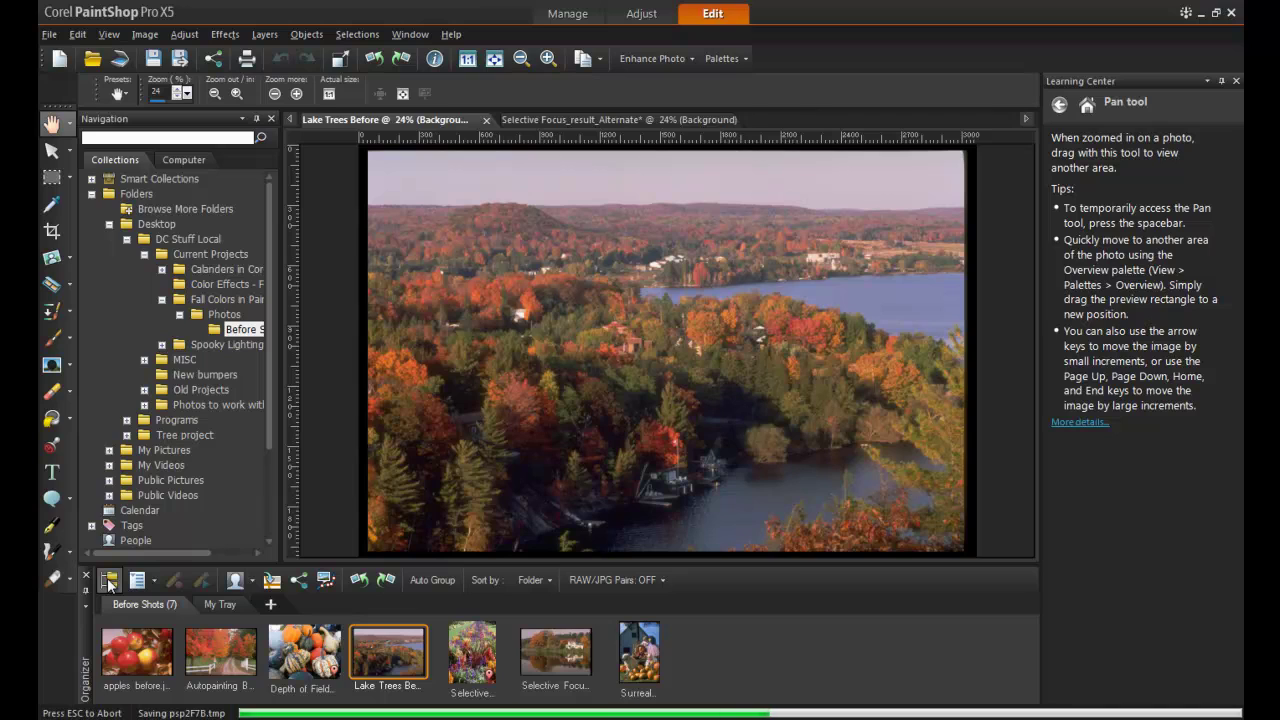
left_click(110, 583)
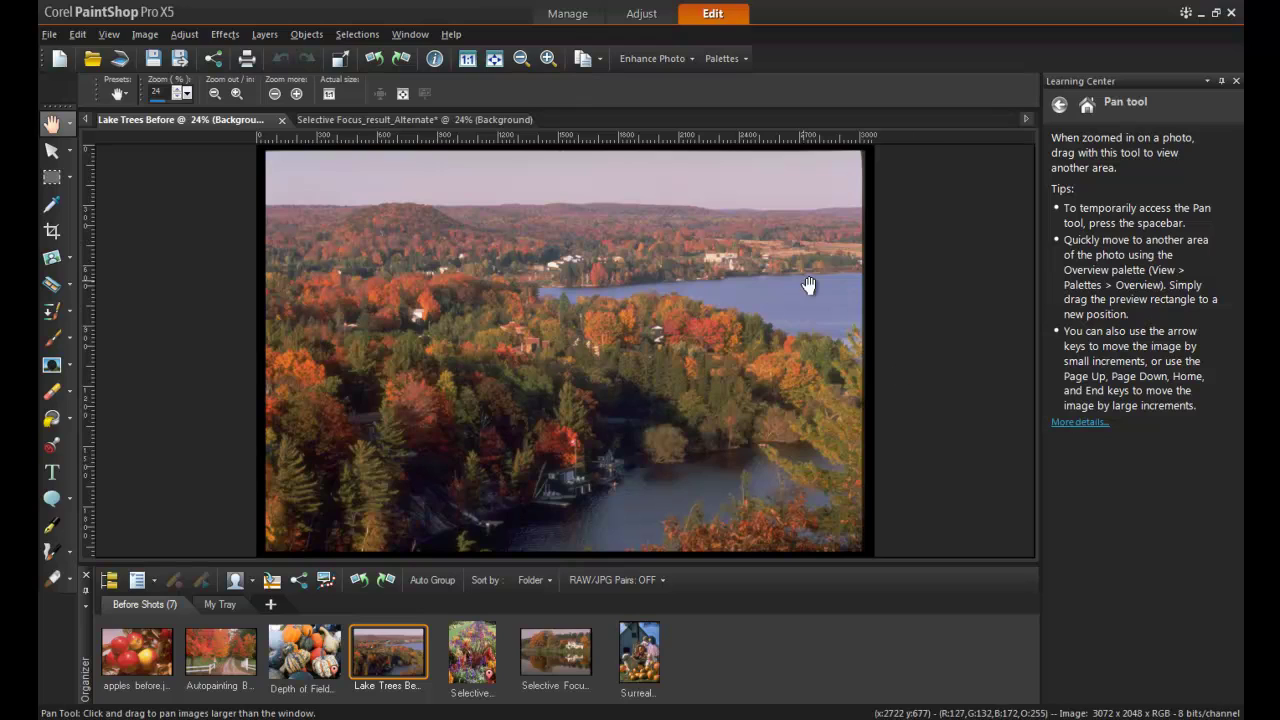
left_click(650, 60)
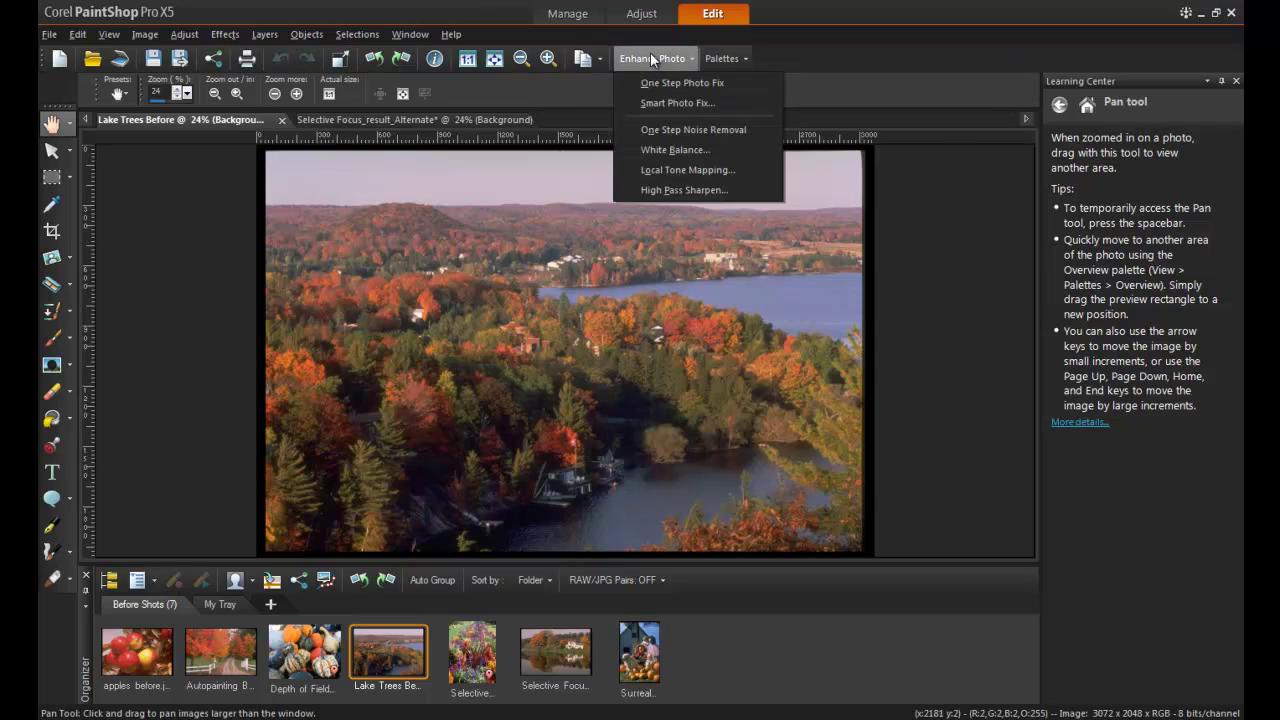
left_click(739, 172)
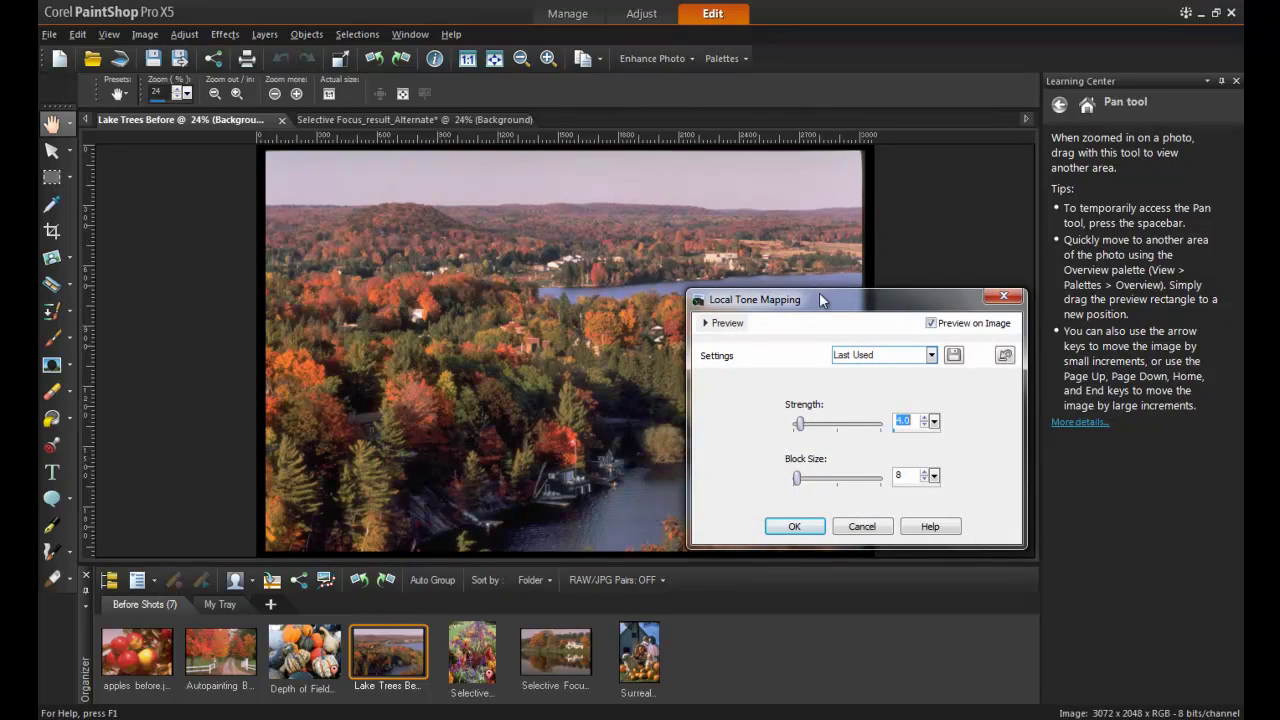
left_click_drag(820, 295, 982, 210)
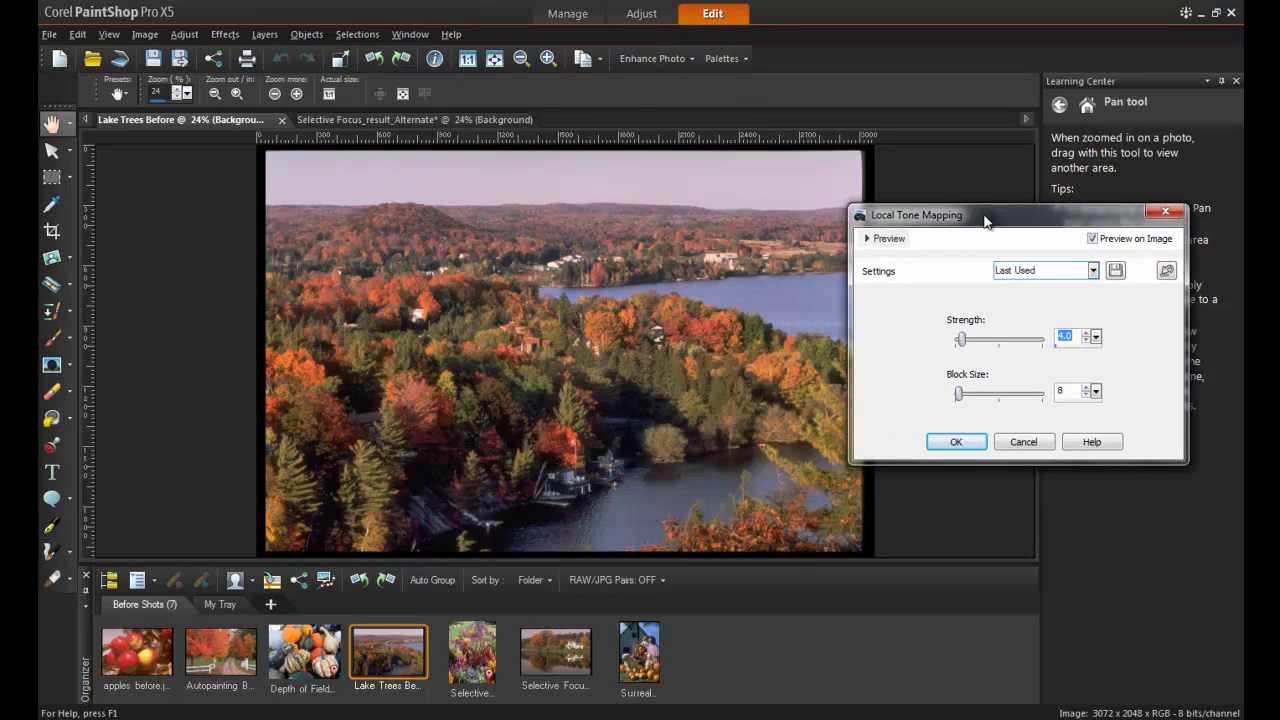
left_click(968, 440)
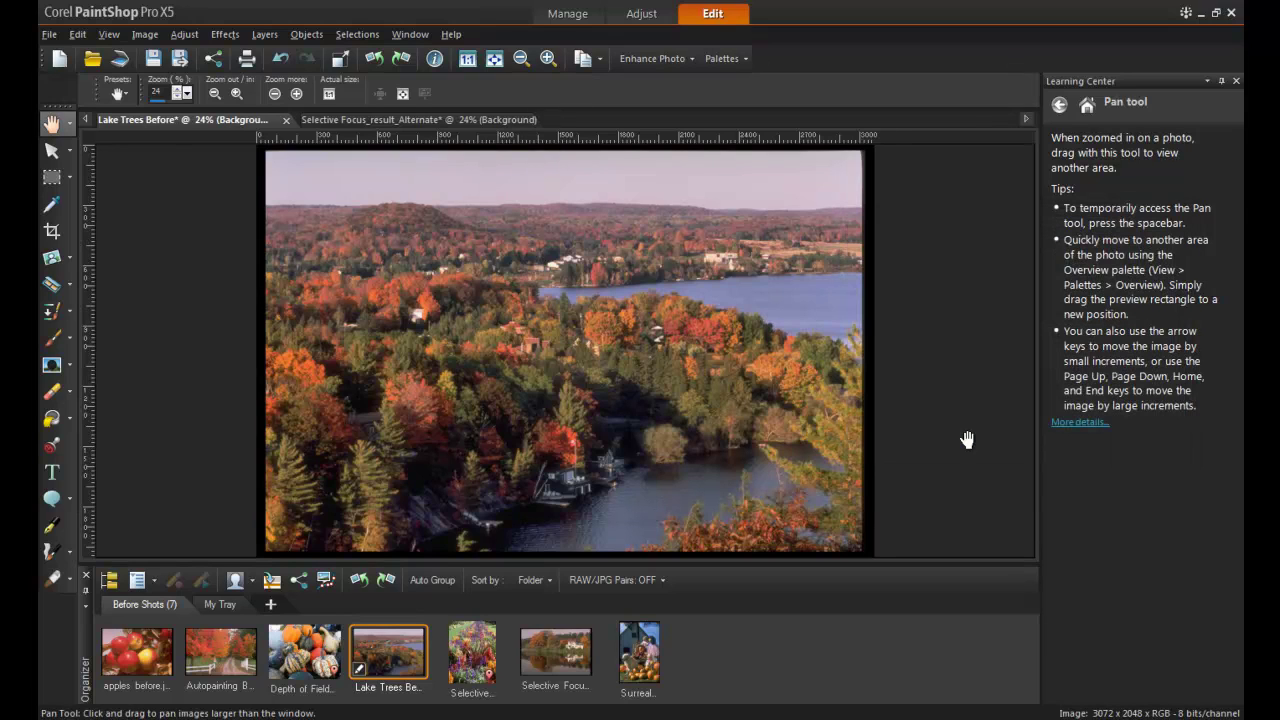
Set Hue to -5 and Saturation to 25 in Hue/Saturation/Lightness for the lake photo.
left_click(184, 34)
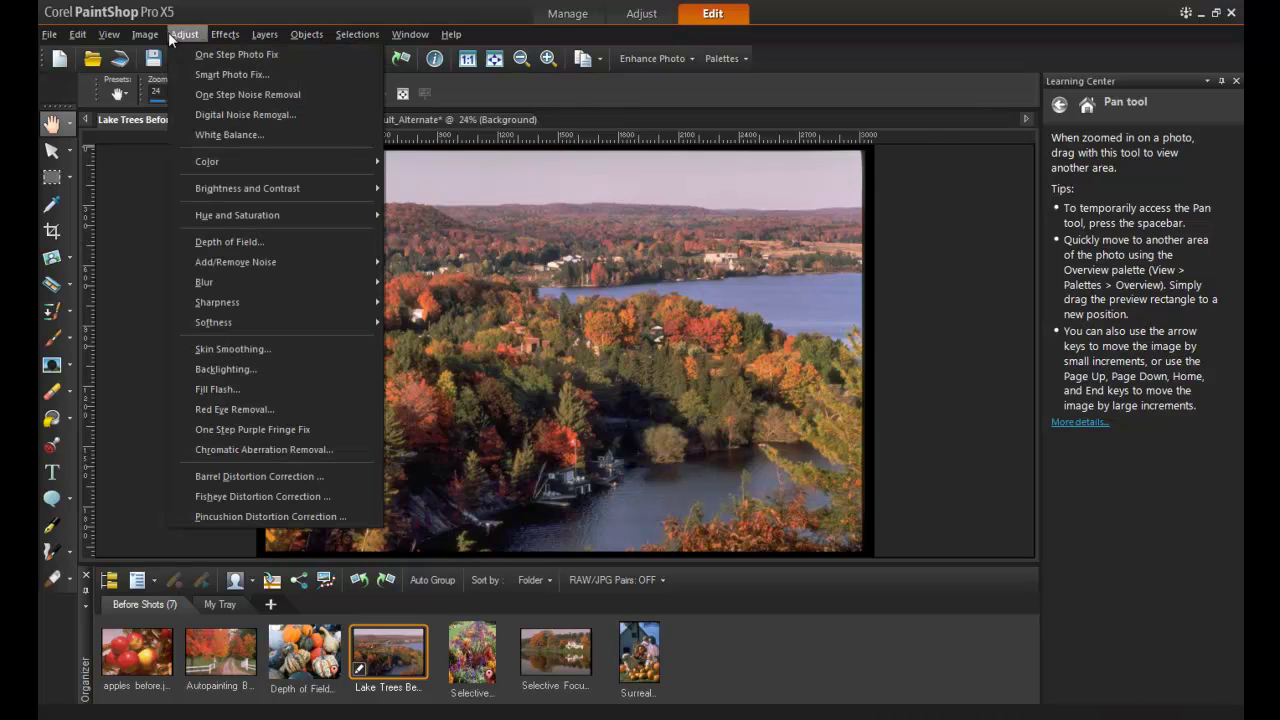
mouse_move(333, 217)
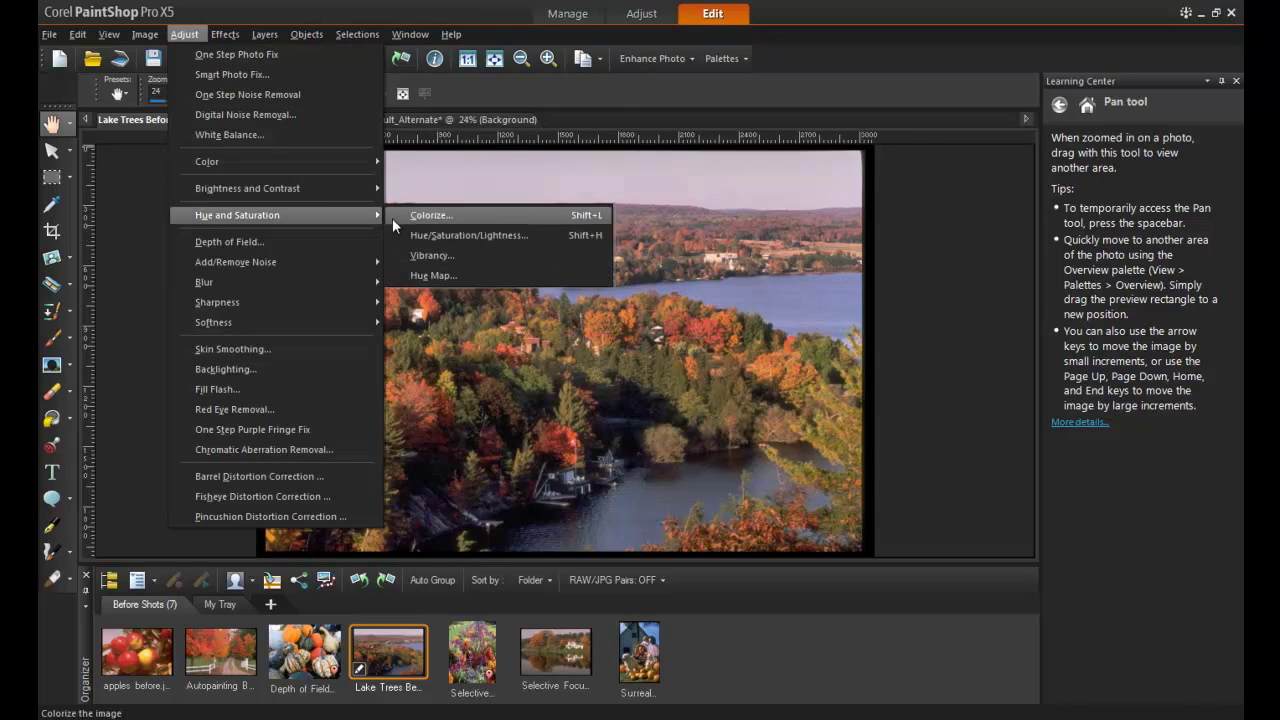
left_click(598, 243)
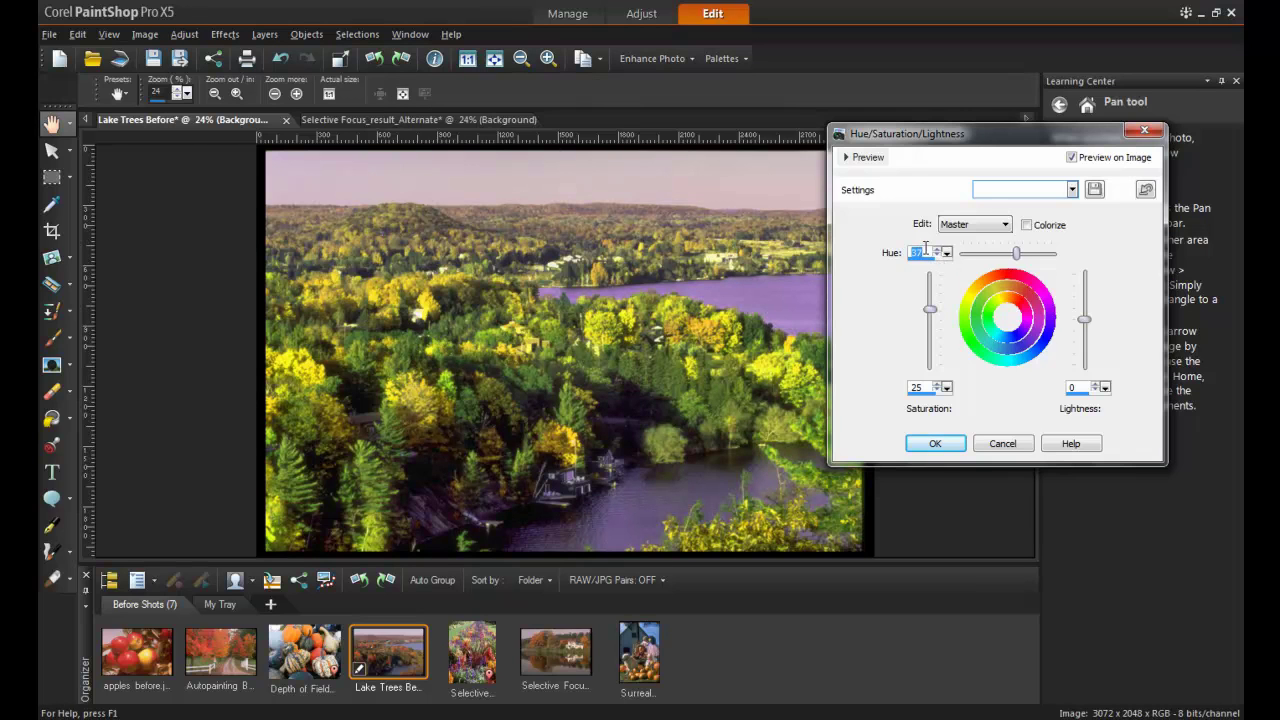
type("-5")
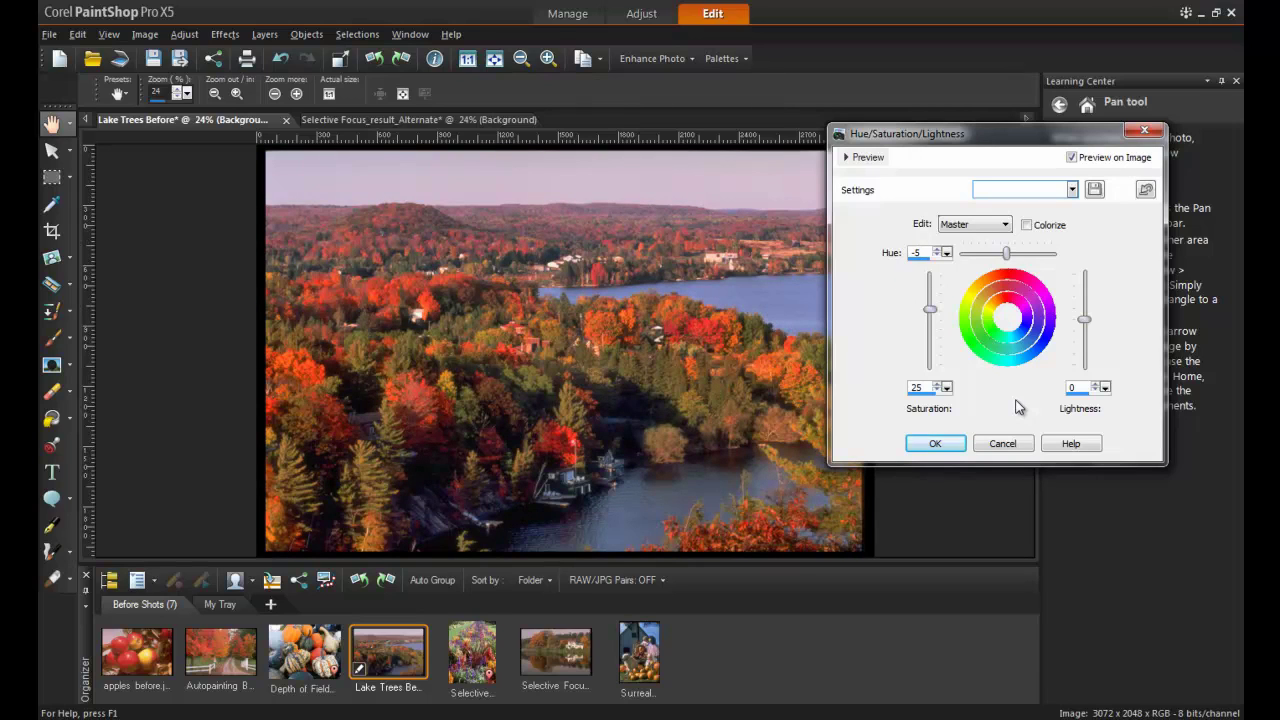
left_click(931, 443)
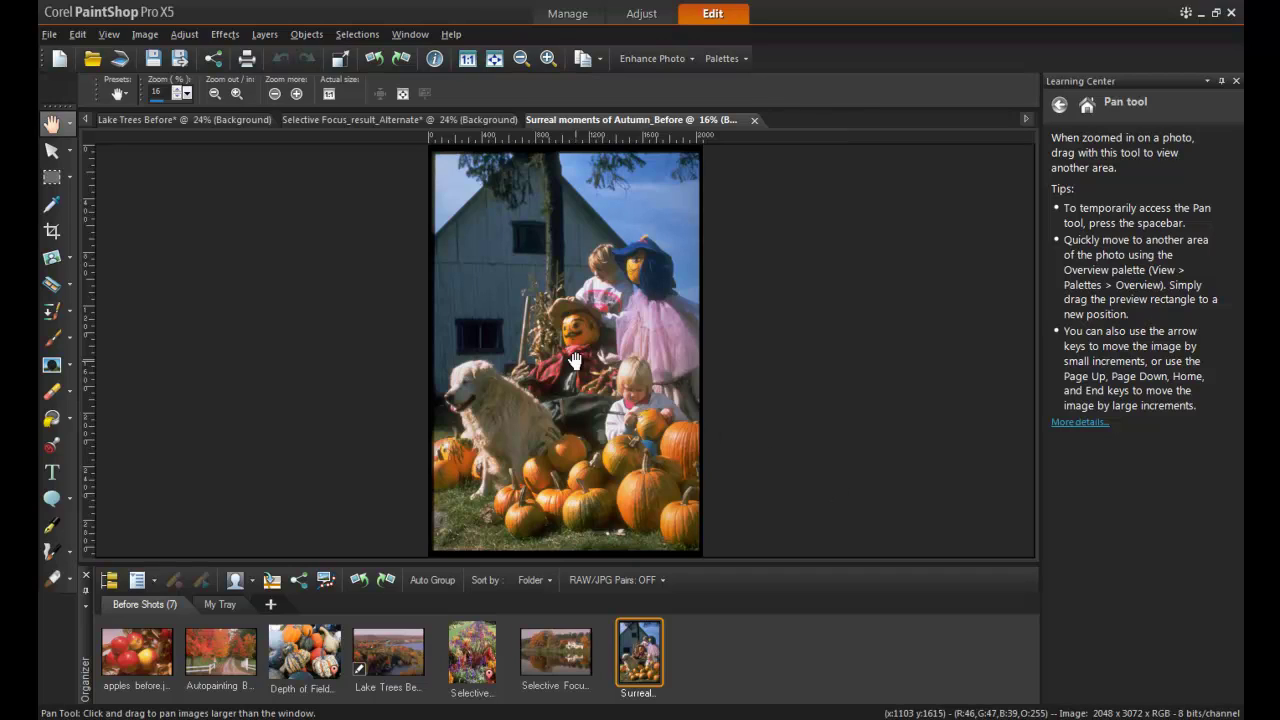
Show the Instant Effects palette and apply Retro Surreal to the pumpkin and scarecrow photo.
left_click(108, 35)
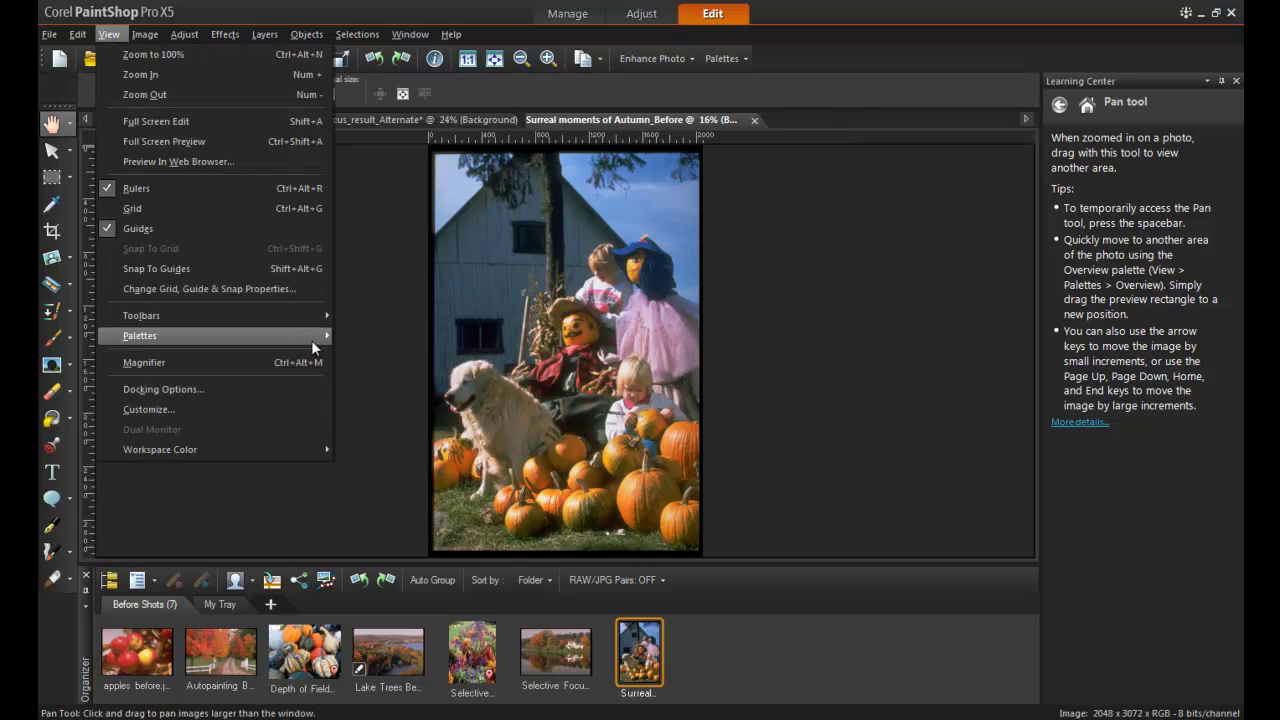
mouse_move(311, 340)
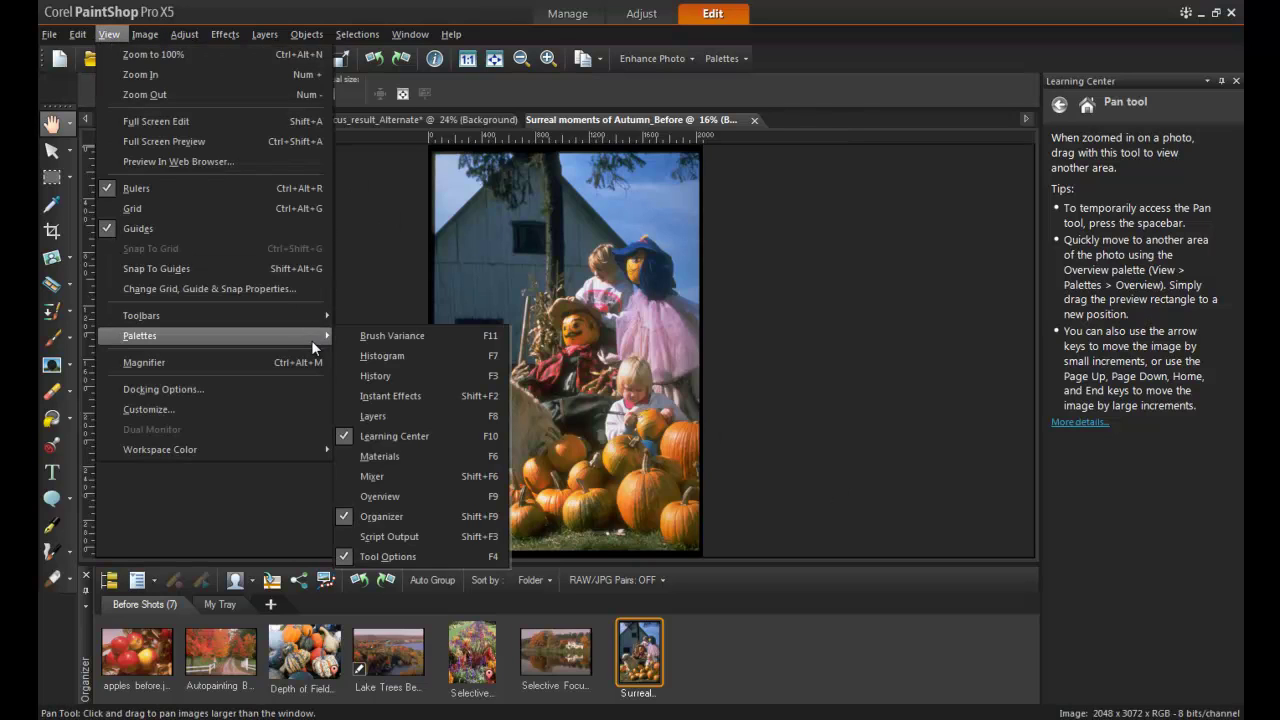
left_click(433, 396)
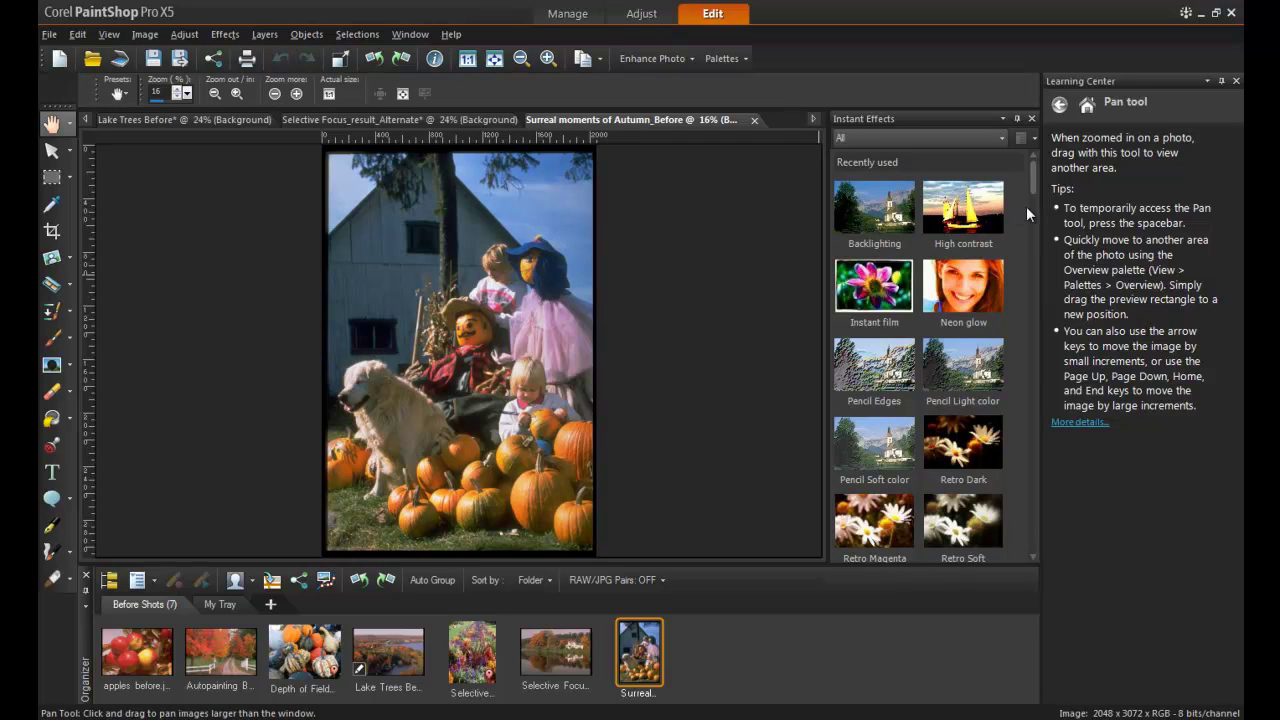
mouse_move(1034, 168)
left_mouse_down()
mouse_move(1034, 277)
mouse_move(1012, 373)
mouse_move(1036, 460)
left_mouse_up()
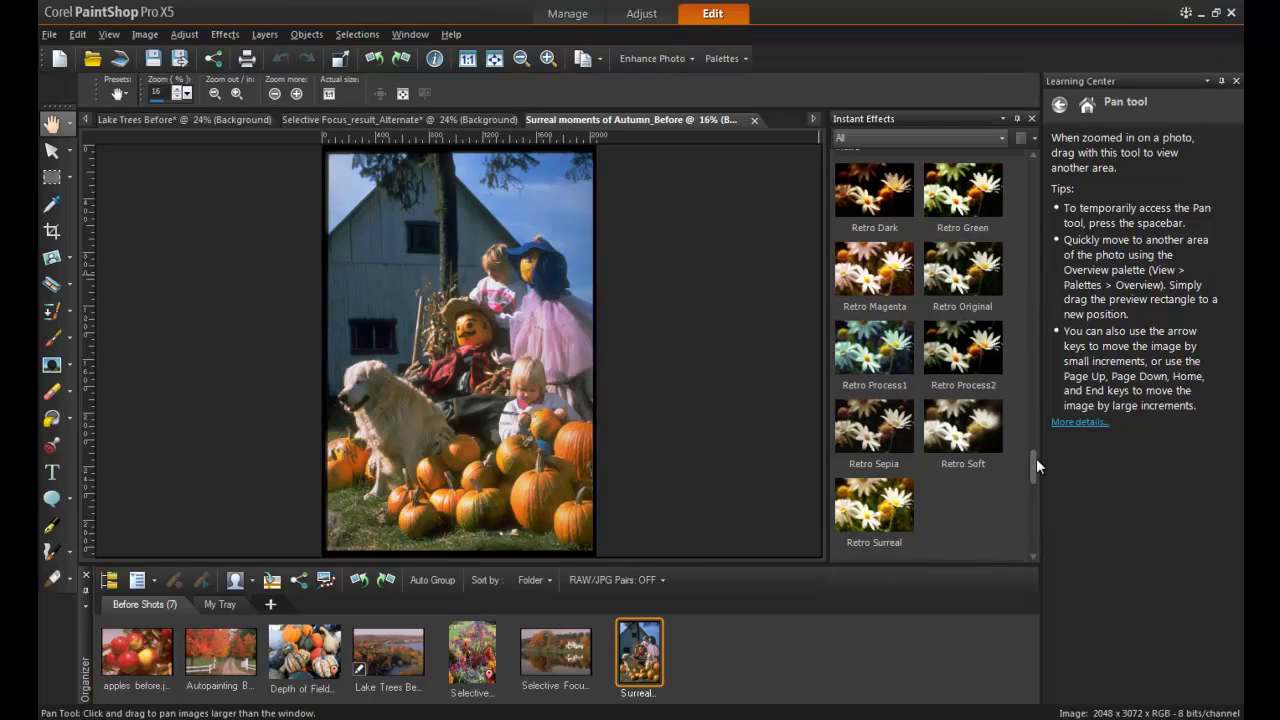
double_click(893, 510)
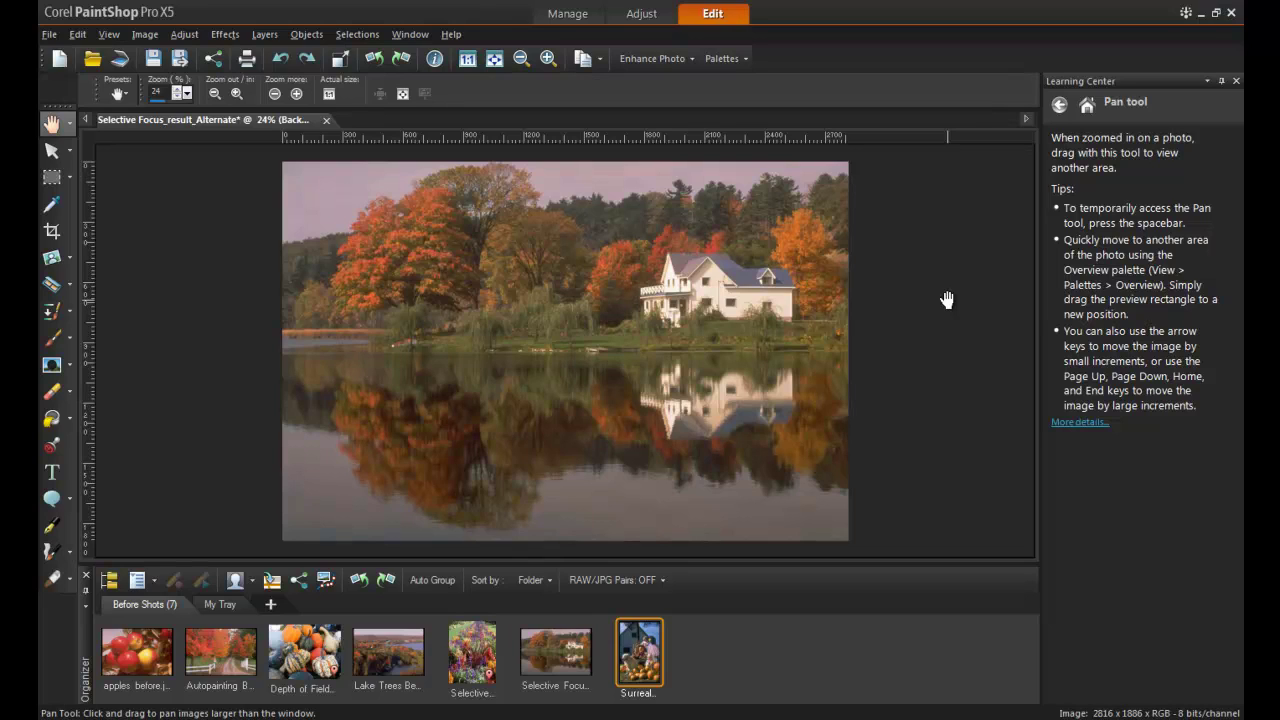
Apply Selective Focus (Blur 15, Saturation 60) with the sharp band tilted diagonally through the house.
left_click(224, 34)
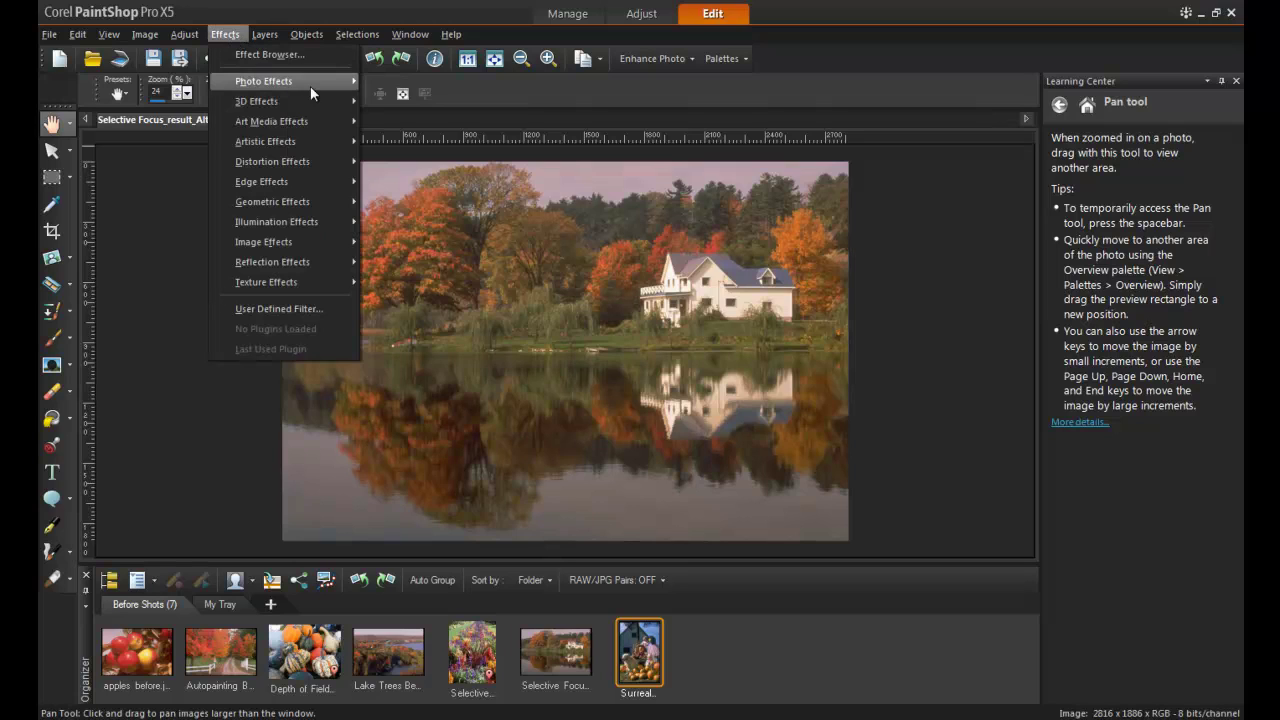
mouse_move(312, 85)
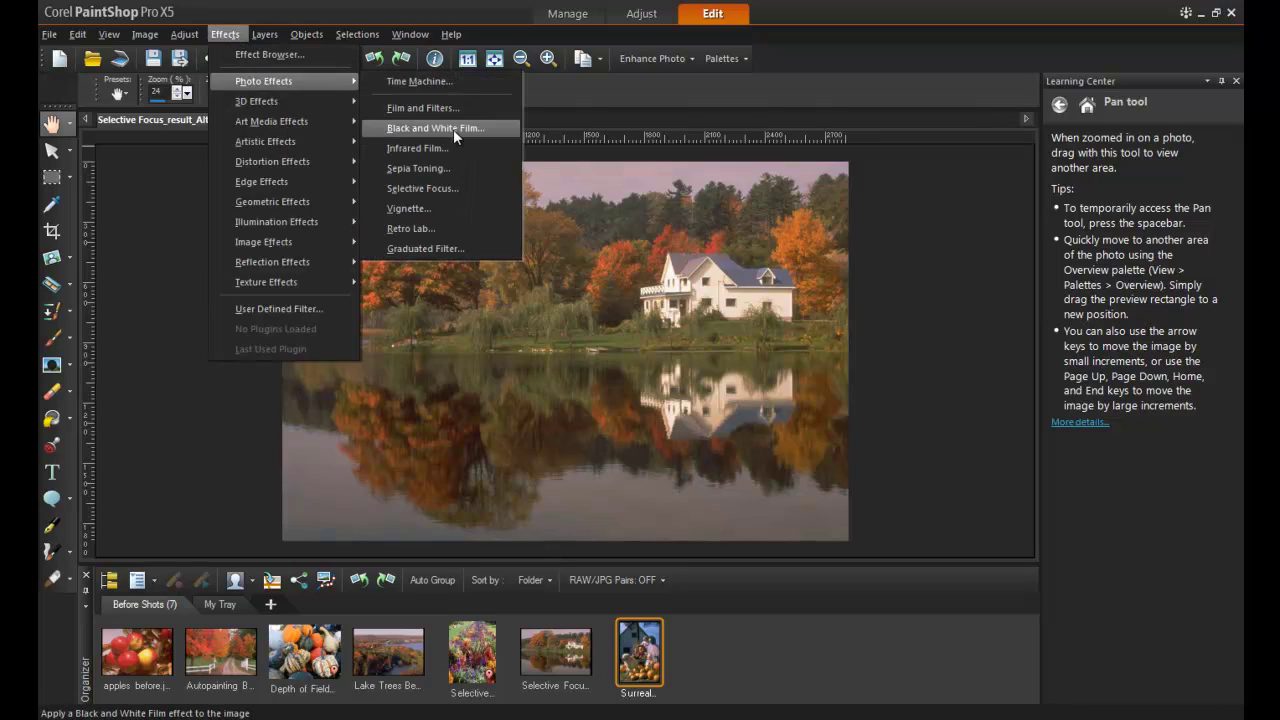
left_click(478, 186)
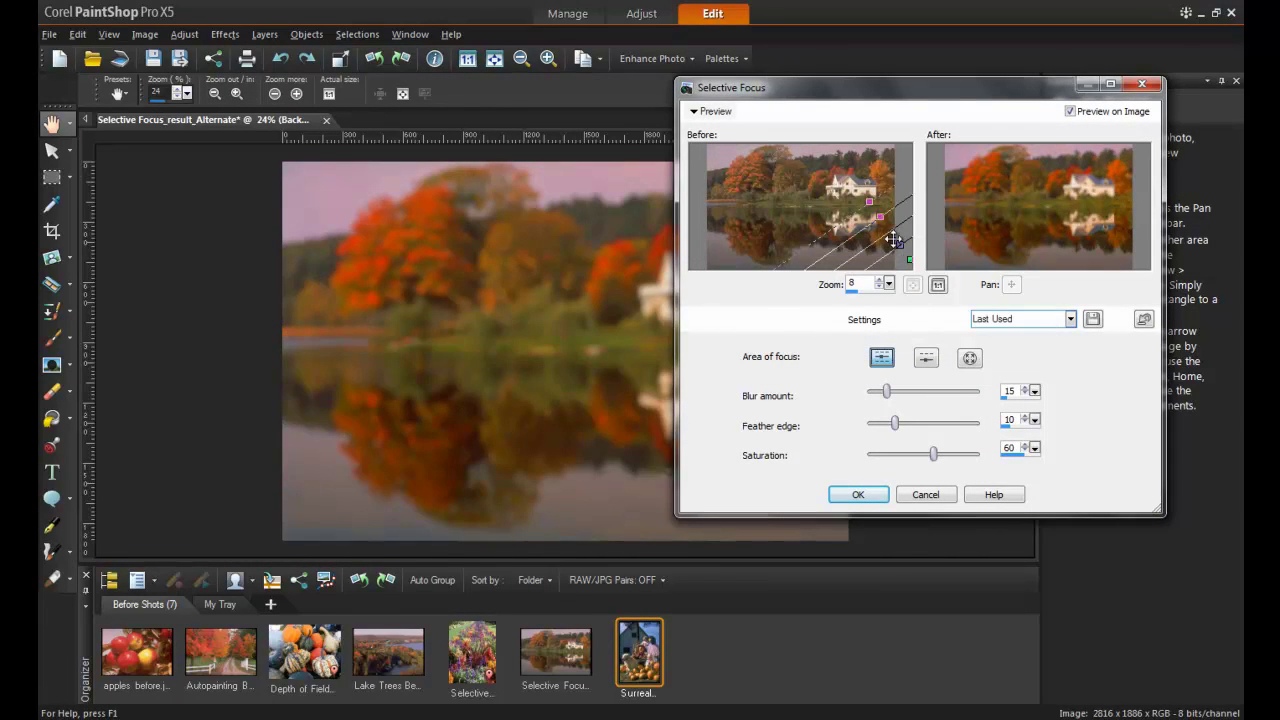
left_click_drag(886, 237, 831, 184)
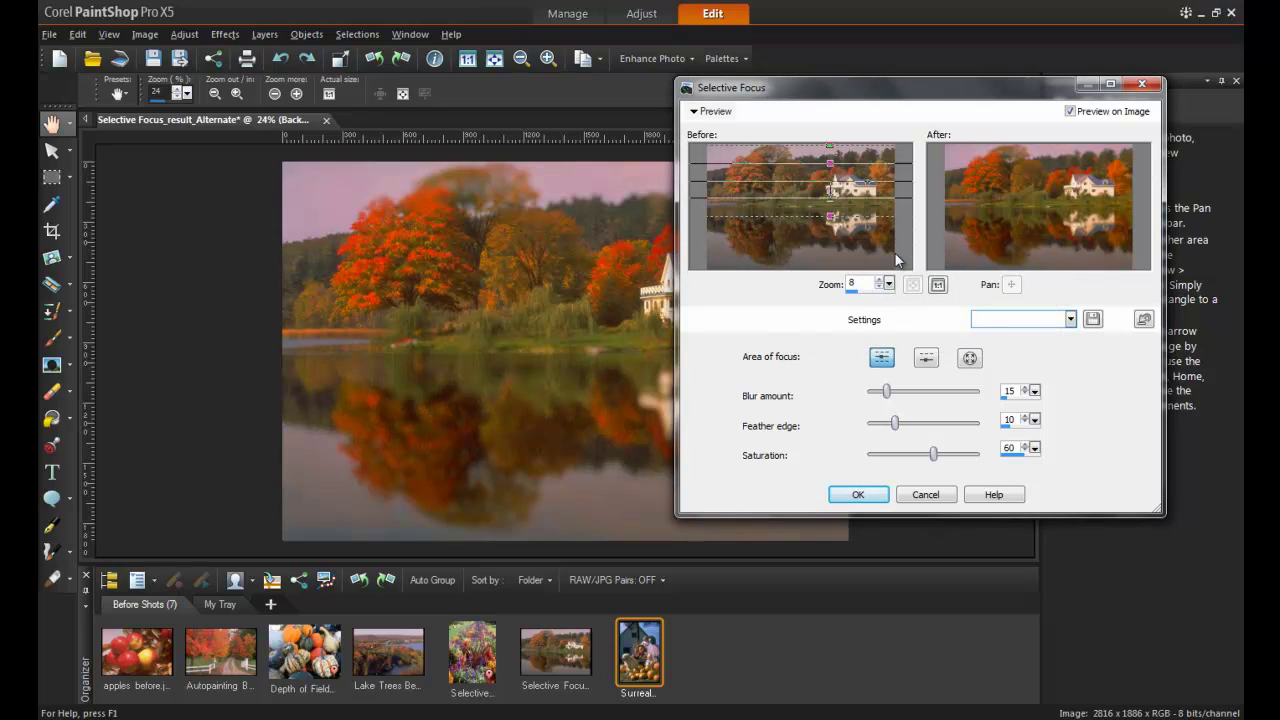
left_click(857, 497)
left_click_drag(830, 222, 837, 224)
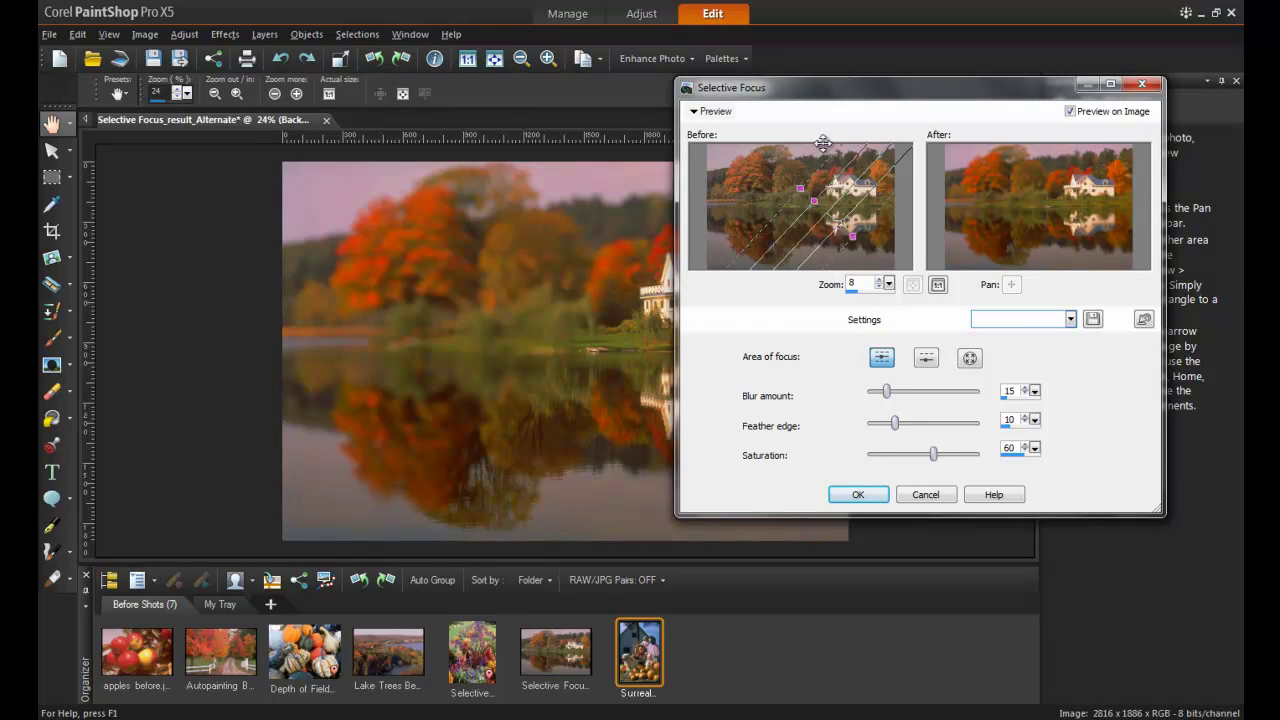
left_click(857, 493)
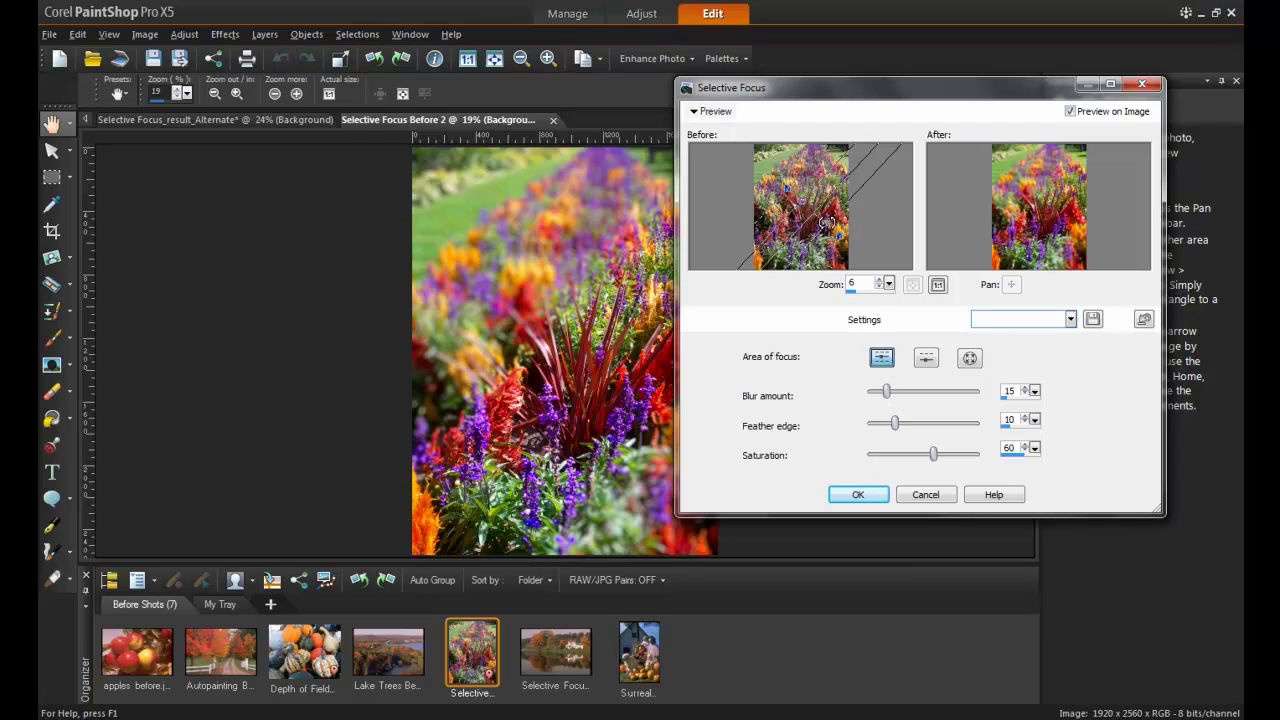
Rotate the Selective Focus sharp band vertical on the flower border photo.
left_click_drag(825, 223, 830, 213)
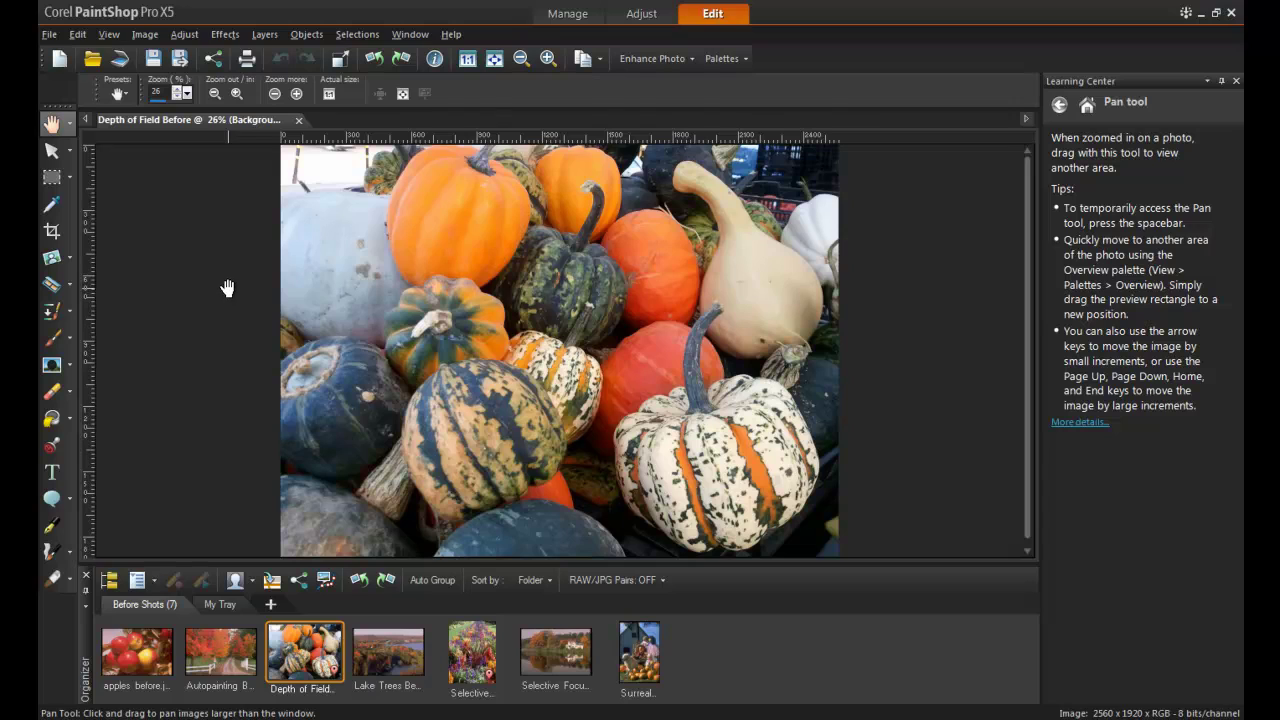
Apply Depth of Field at Blur 35, with the focus circle shrunk onto the white speckled pumpkin.
left_click(184, 35)
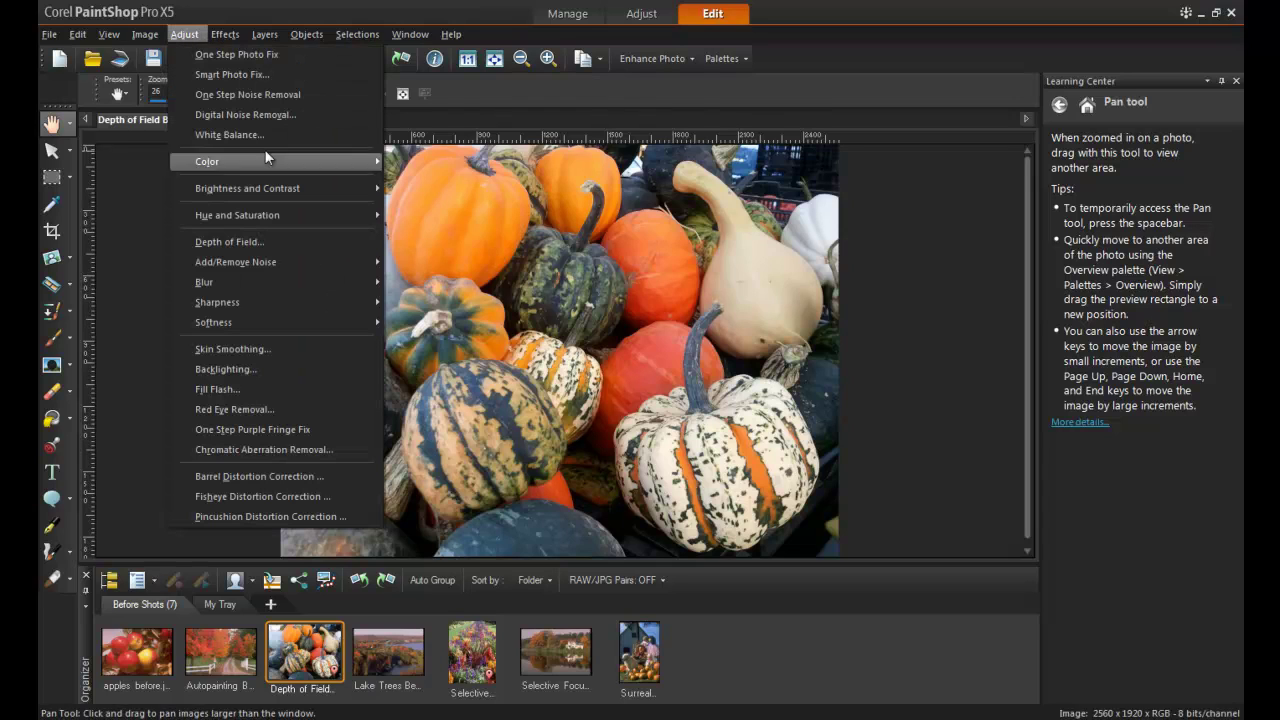
left_click(322, 241)
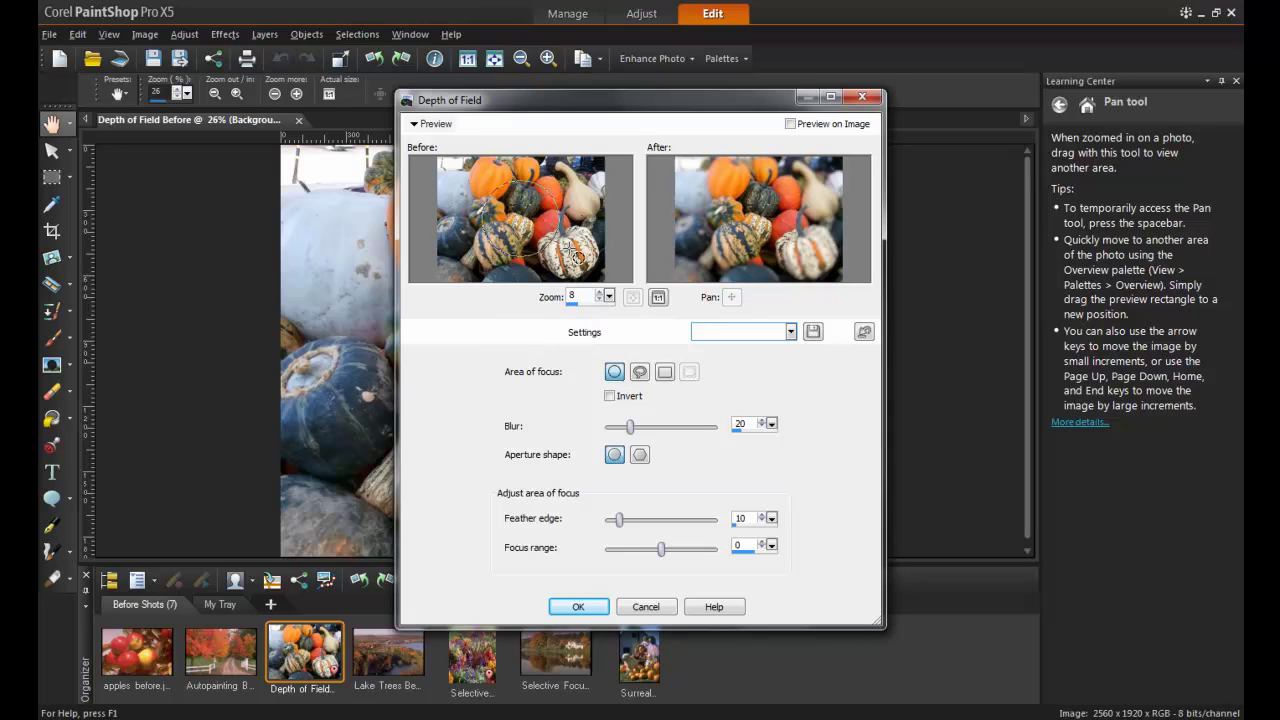
left_click_drag(577, 251, 605, 290)
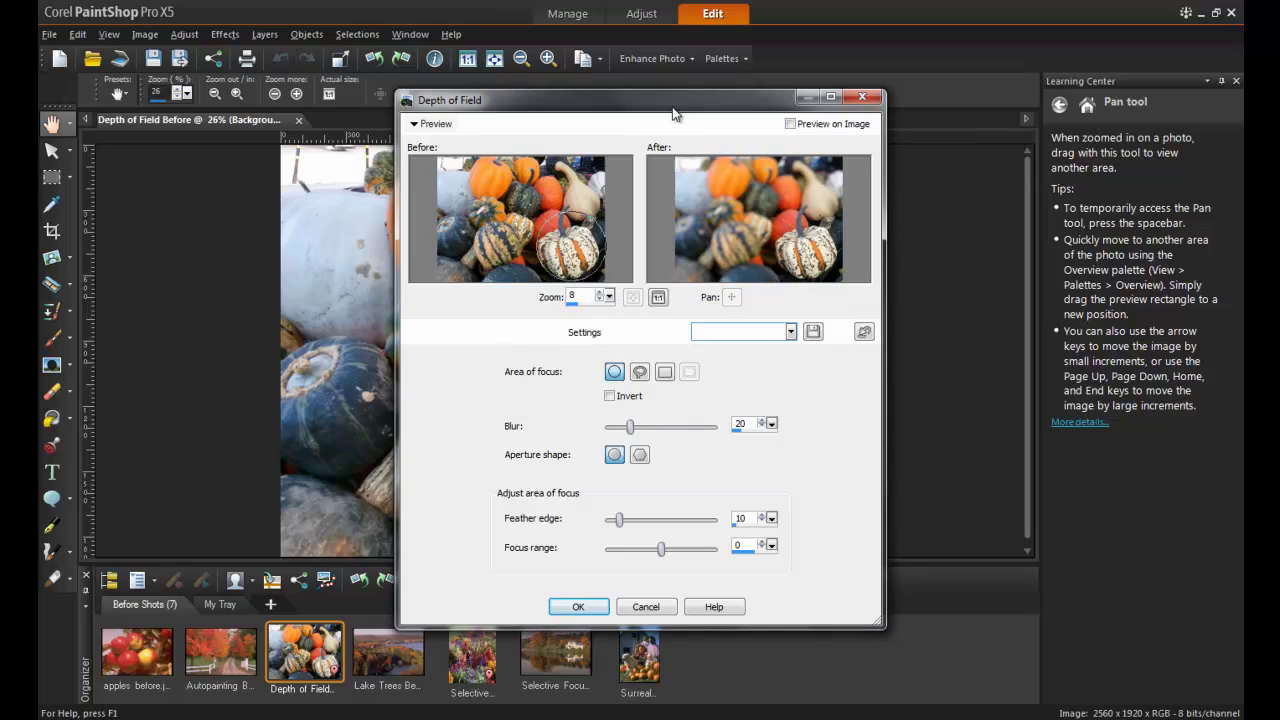
left_click_drag(668, 103, 768, 88)
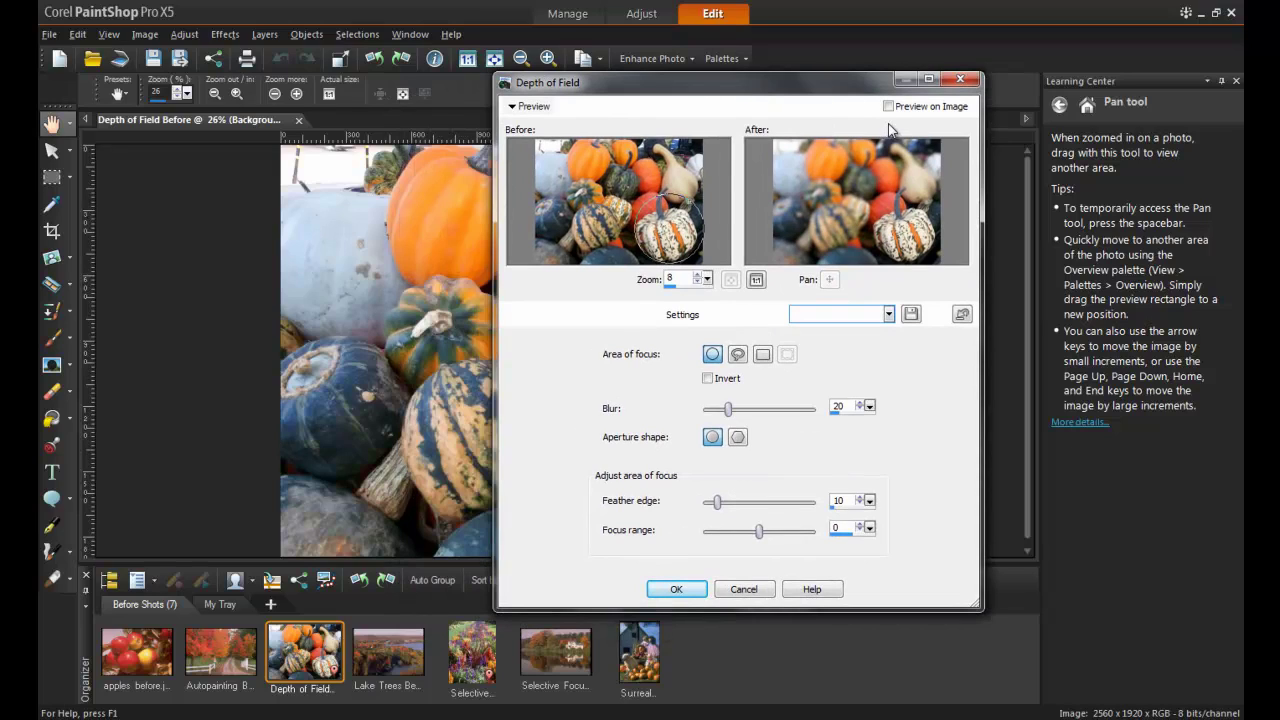
left_click_drag(728, 409, 742, 409)
left_click(676, 589)
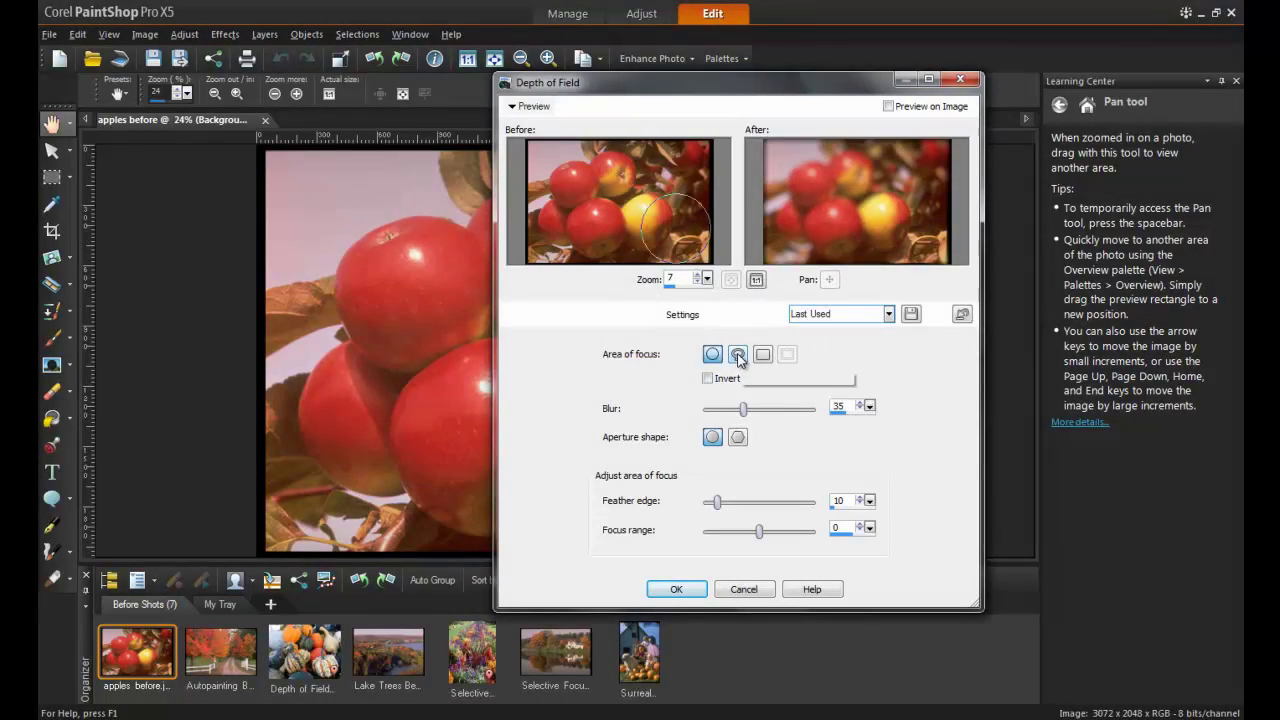
Trace a freehand focus area around the apples and apply Depth of Field at Blur 50, Feather 15.
left_click(738, 356)
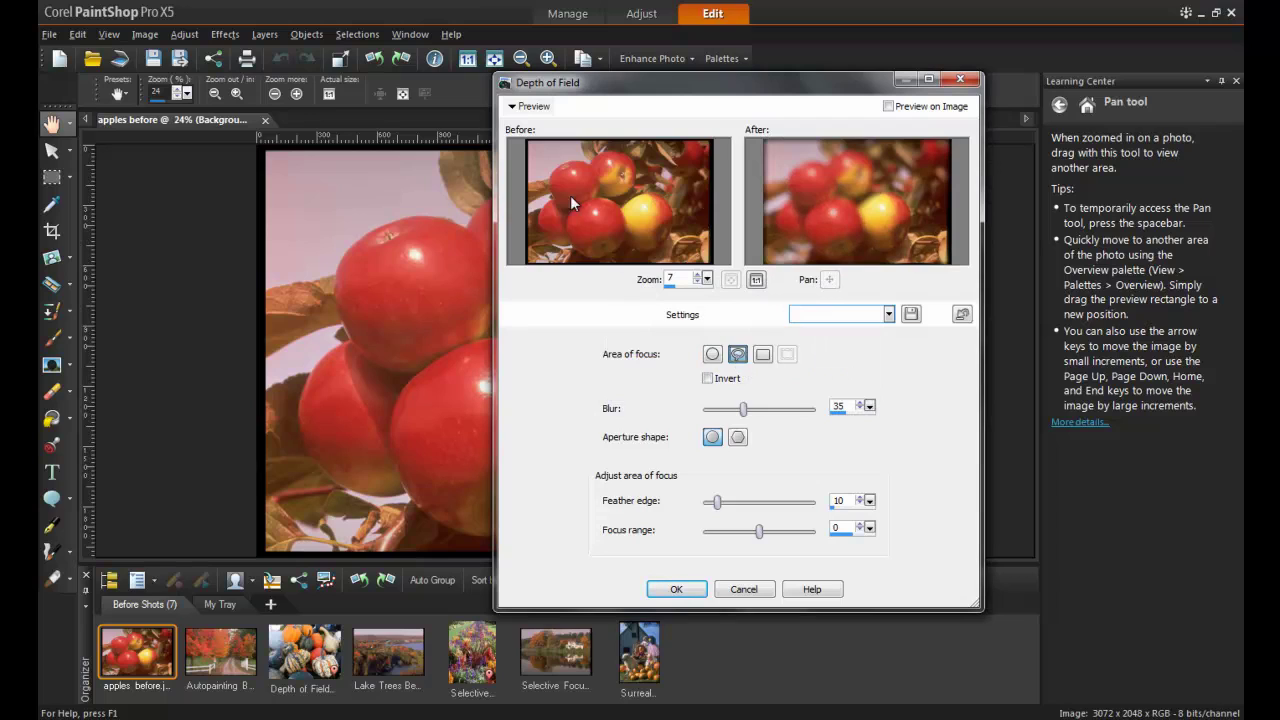
mouse_move(589, 166)
left_mouse_down()
mouse_move(635, 155)
mouse_move(640, 186)
mouse_move(670, 197)
mouse_move(677, 219)
mouse_move(662, 243)
mouse_move(610, 259)
mouse_move(550, 245)
mouse_move(533, 220)
mouse_move(550, 163)
mouse_move(598, 152)
left_mouse_up()
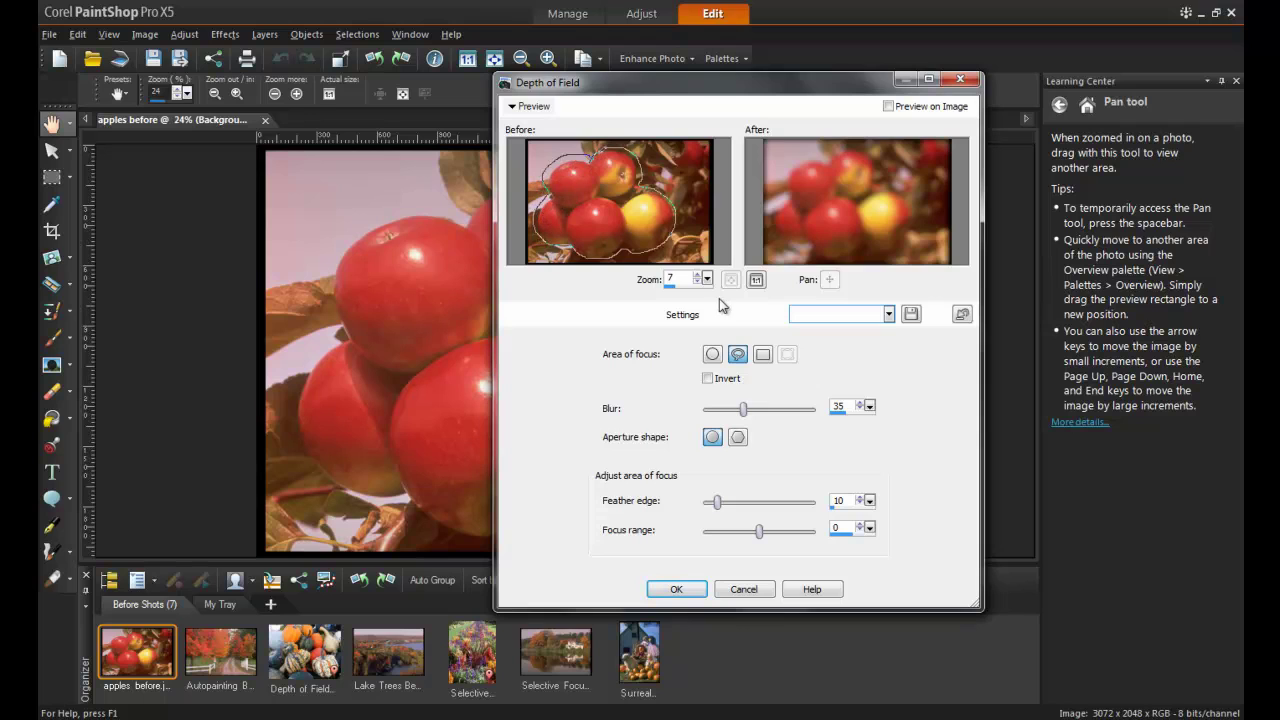
left_click(674, 590)
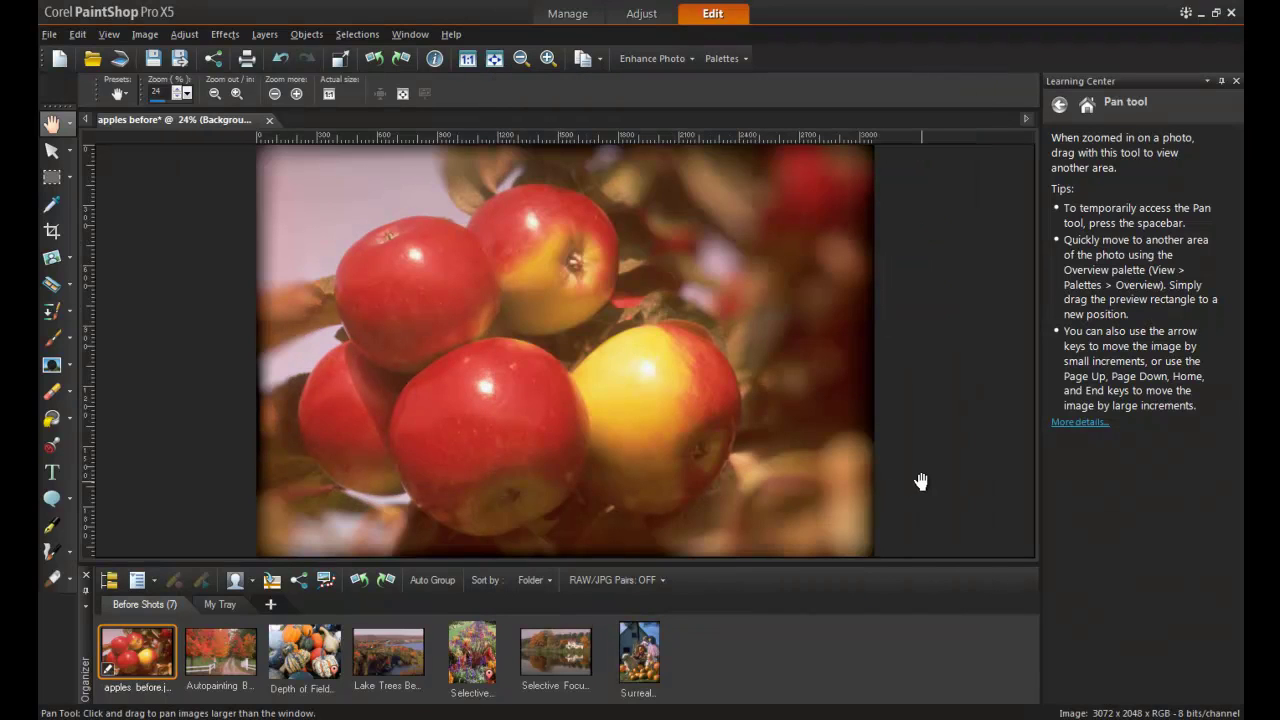
Apply Hue -5 and Saturation 25 to the apples photo via Hue/Saturation/Lightness.
left_click(179, 34)
mouse_move(283, 208)
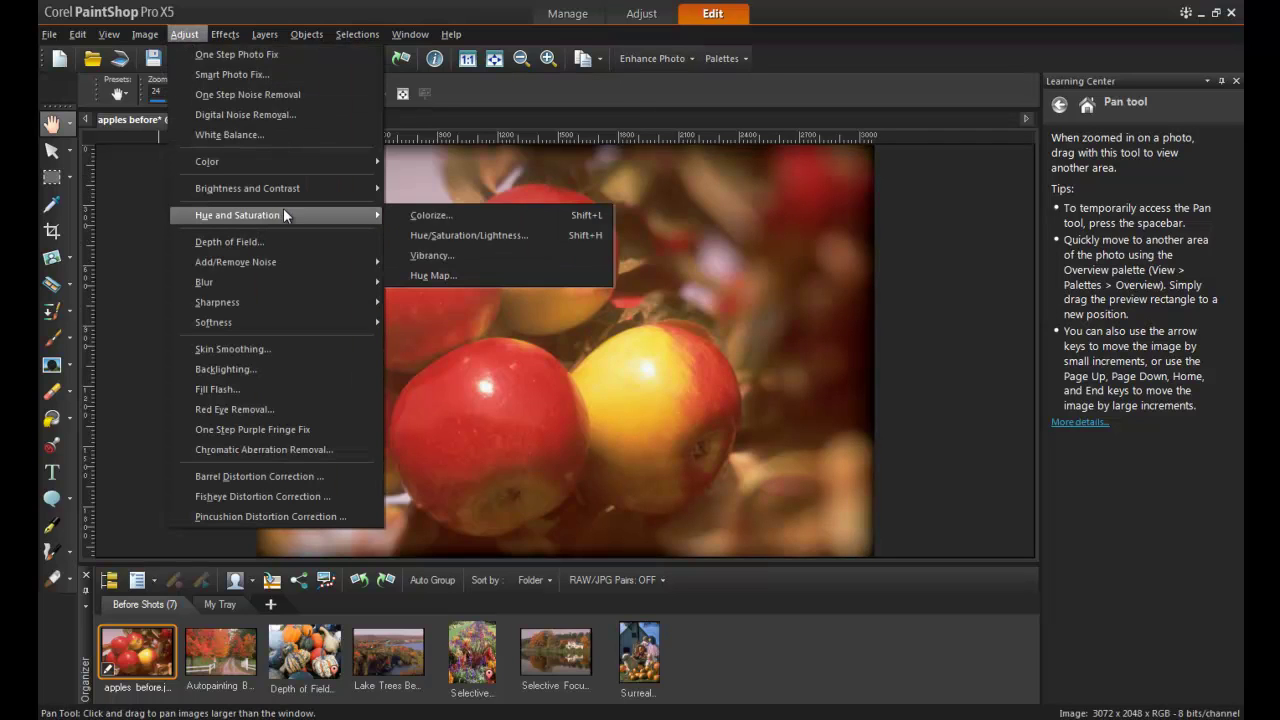
left_click(536, 240)
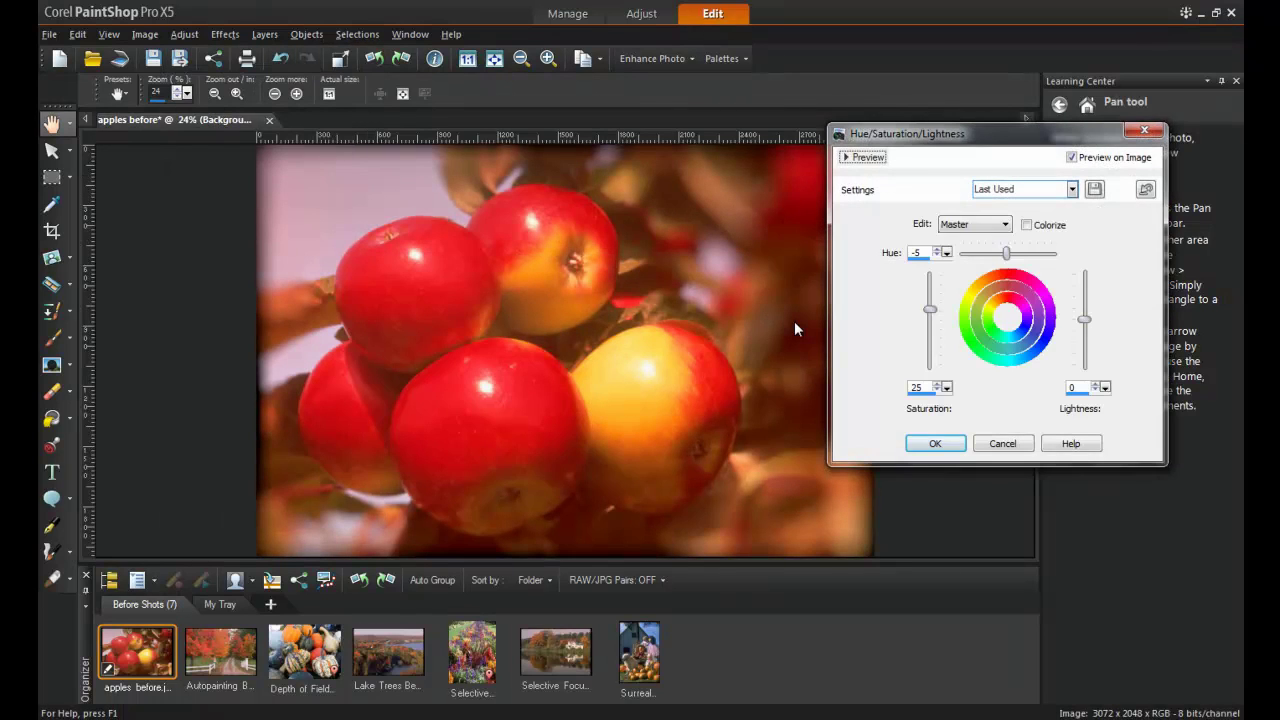
left_click(935, 444)
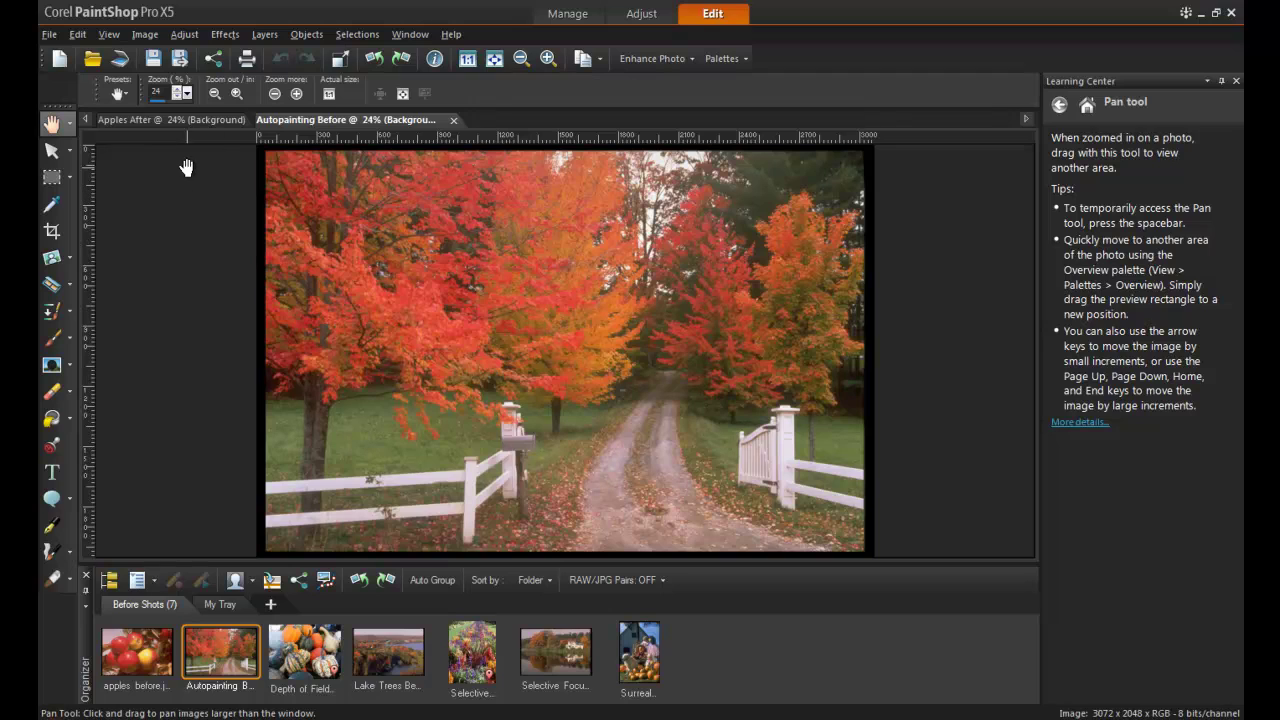
Apply Brush Strokes with default settings (Bristles 160, Width 5, Opacity 50) to the lane photo.
left_click(233, 35)
mouse_move(330, 122)
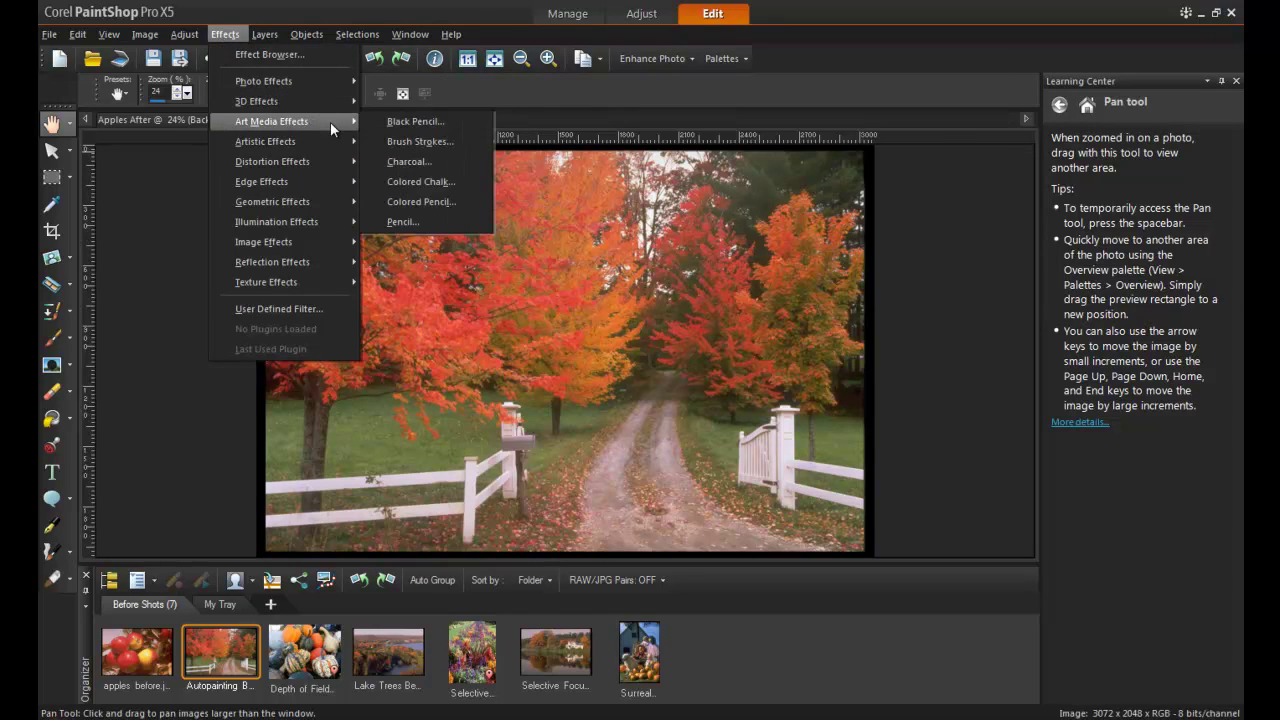
left_click(442, 140)
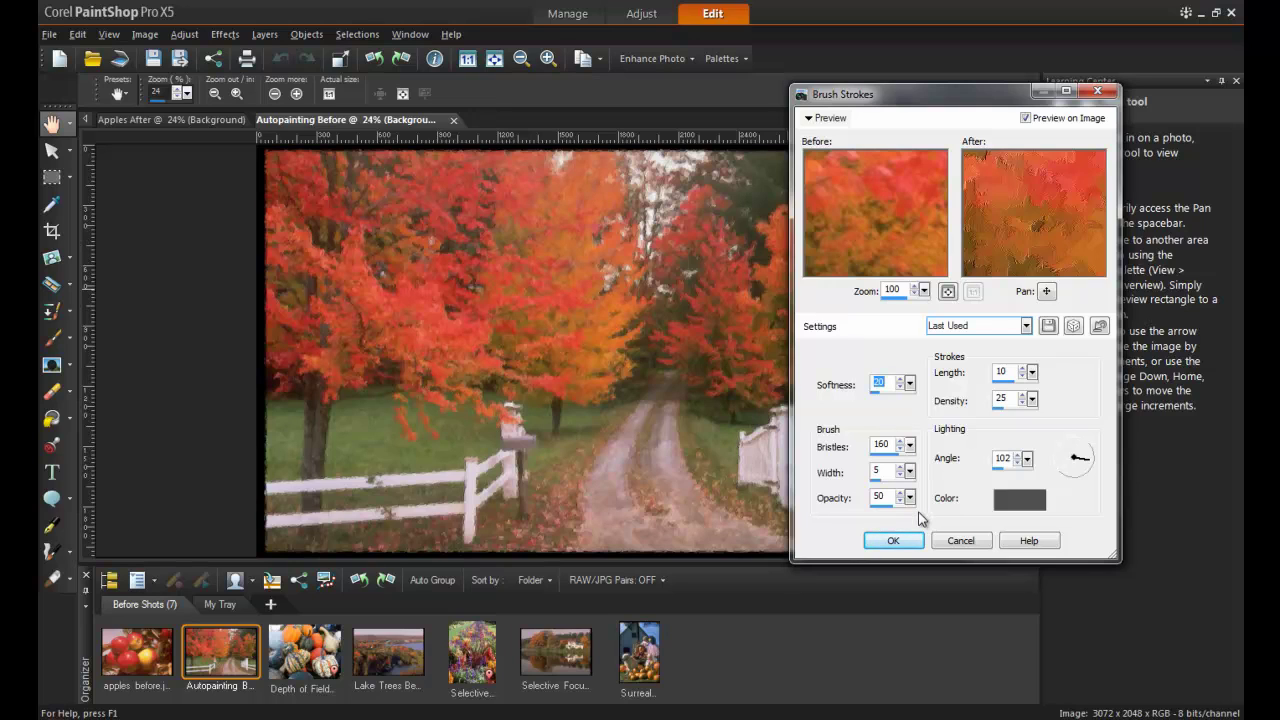
left_click(894, 540)
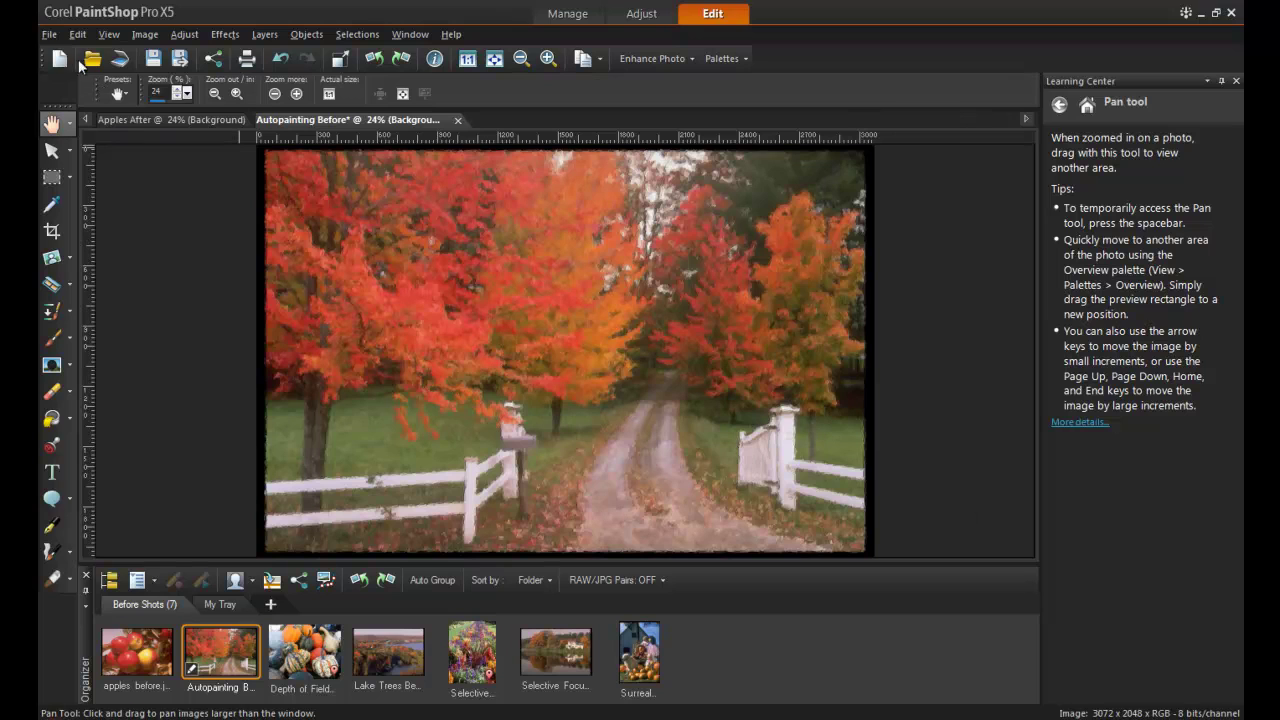
Bring up Save As for the painted lane photo.
left_click(48, 34)
left_click(137, 165)
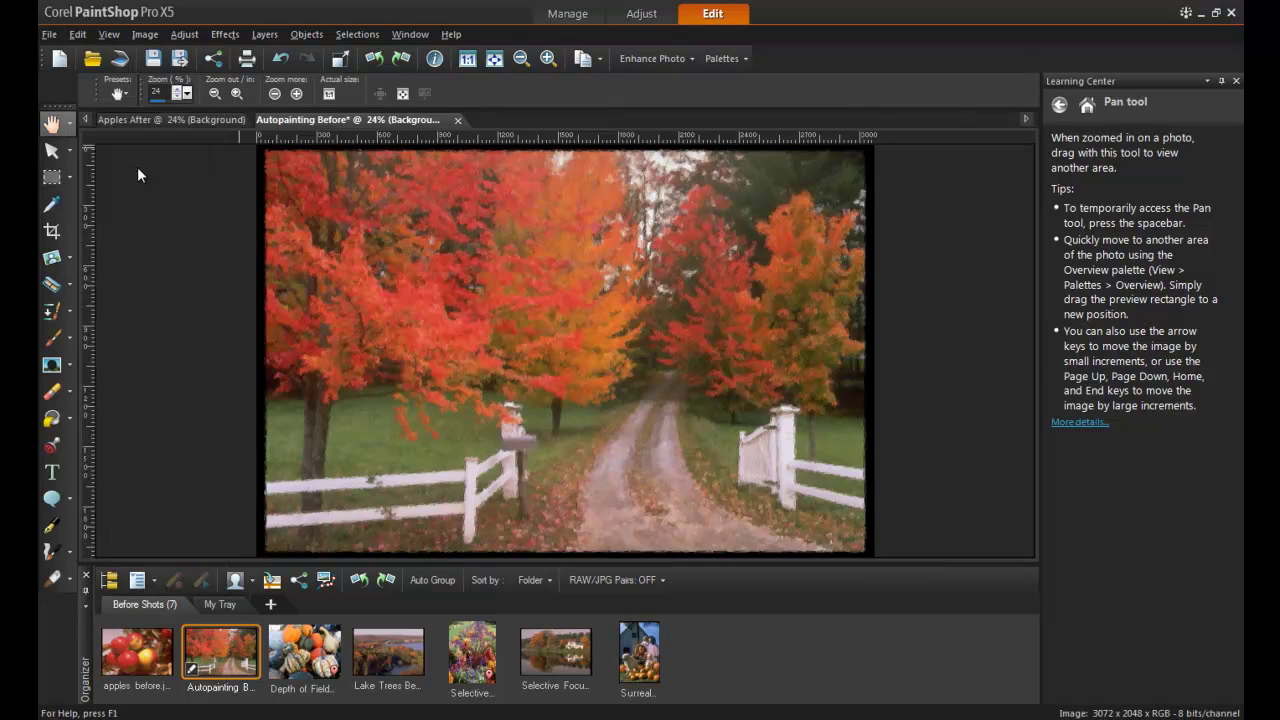